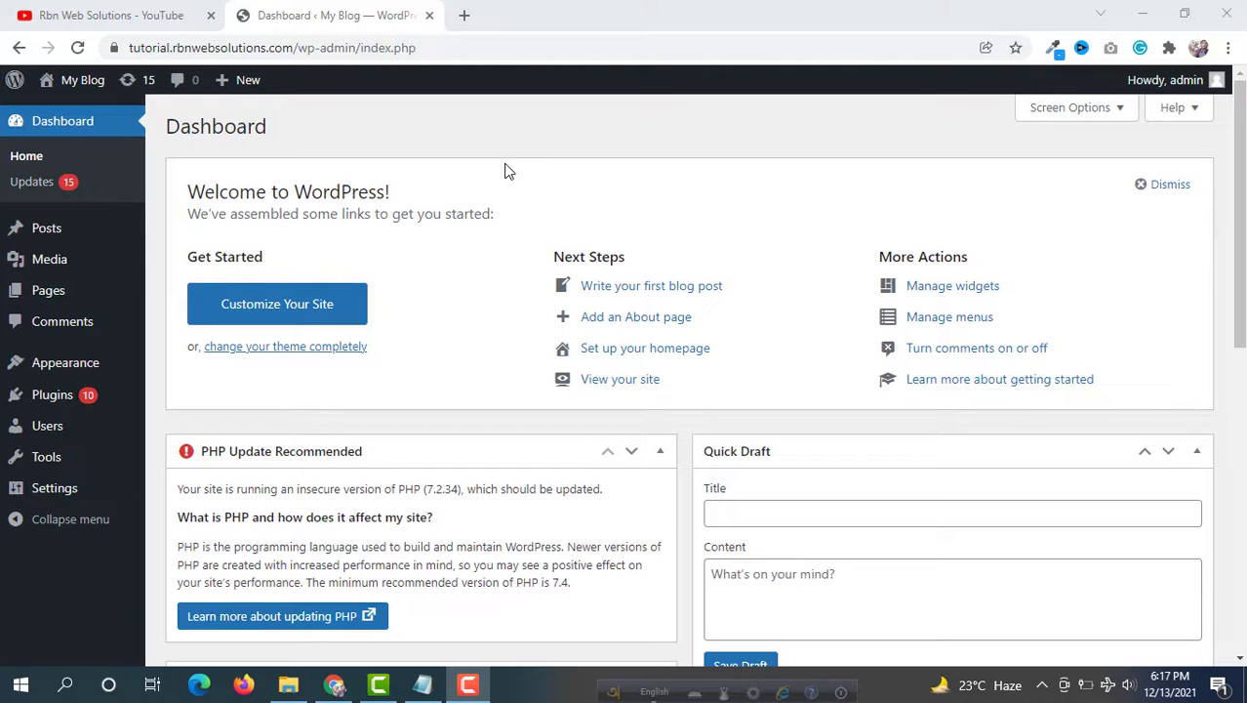
# Step: Switch to the YouTube tab showing the channel's video uploads
pyautogui.click(102, 14)
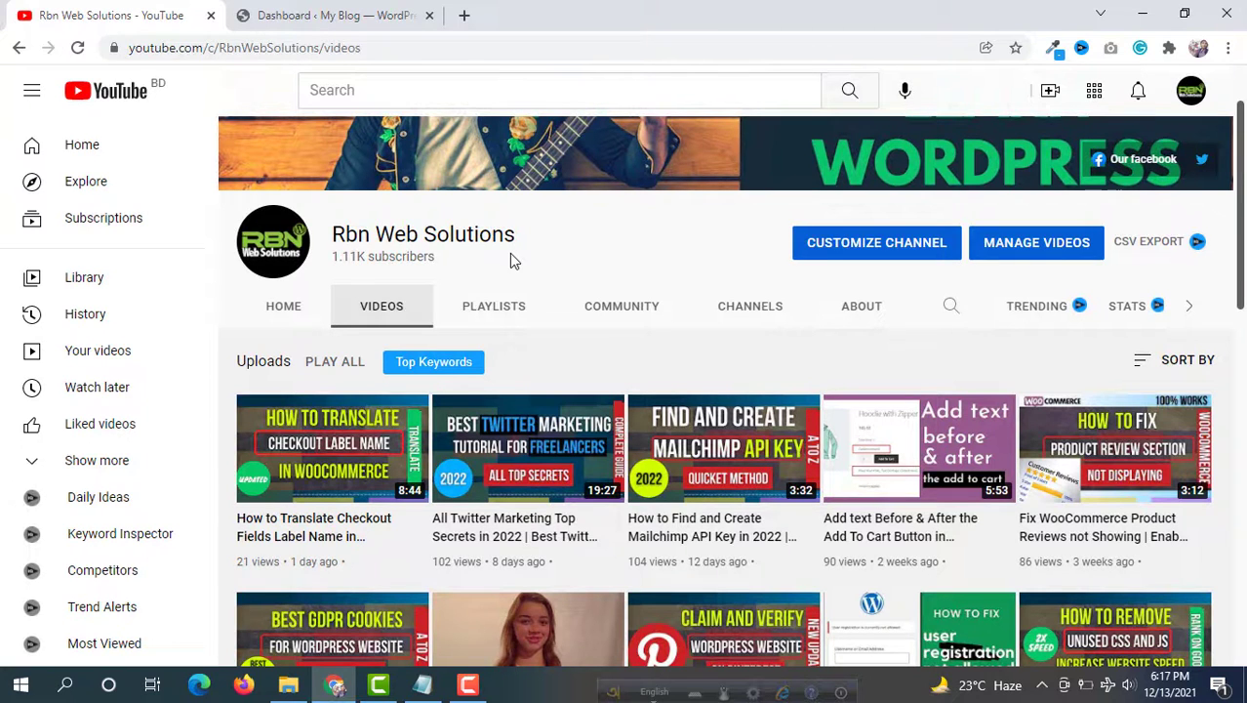
# Step: Return to the WordPress Dashboard and open Appearance > Themes
pyautogui.click(312, 11)
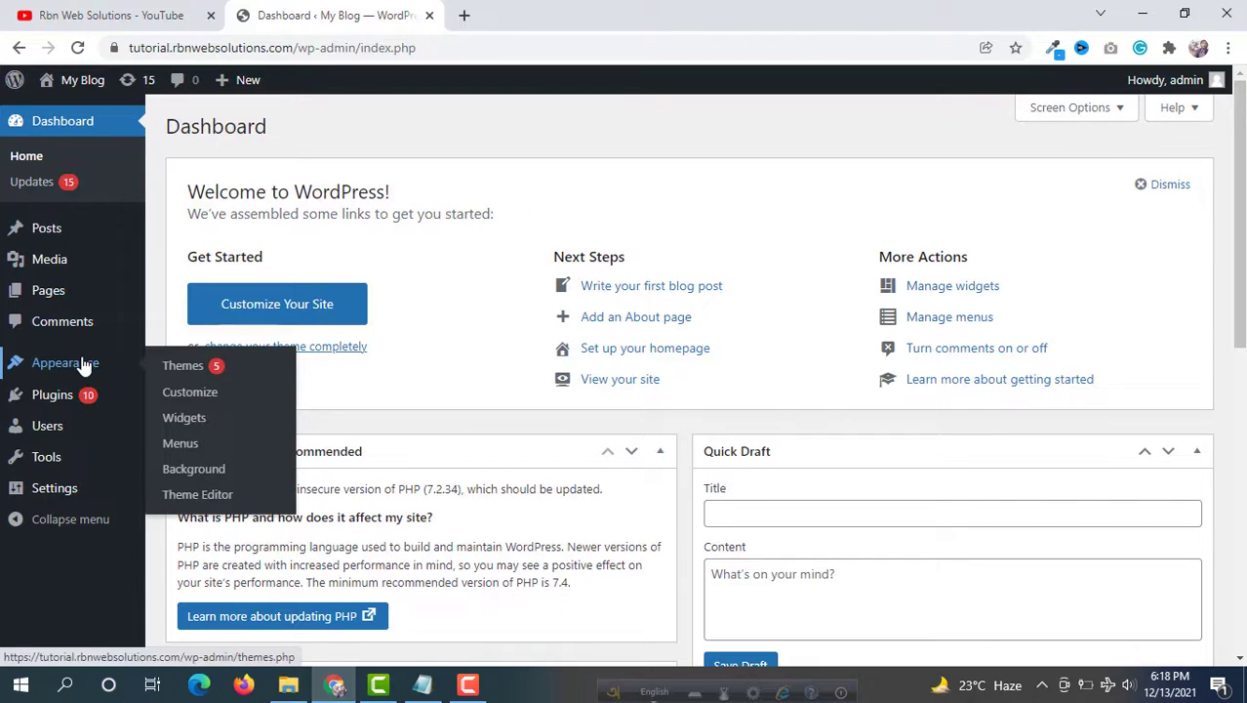
pyautogui.moveTo(65, 363)
pyautogui.click(199, 366)
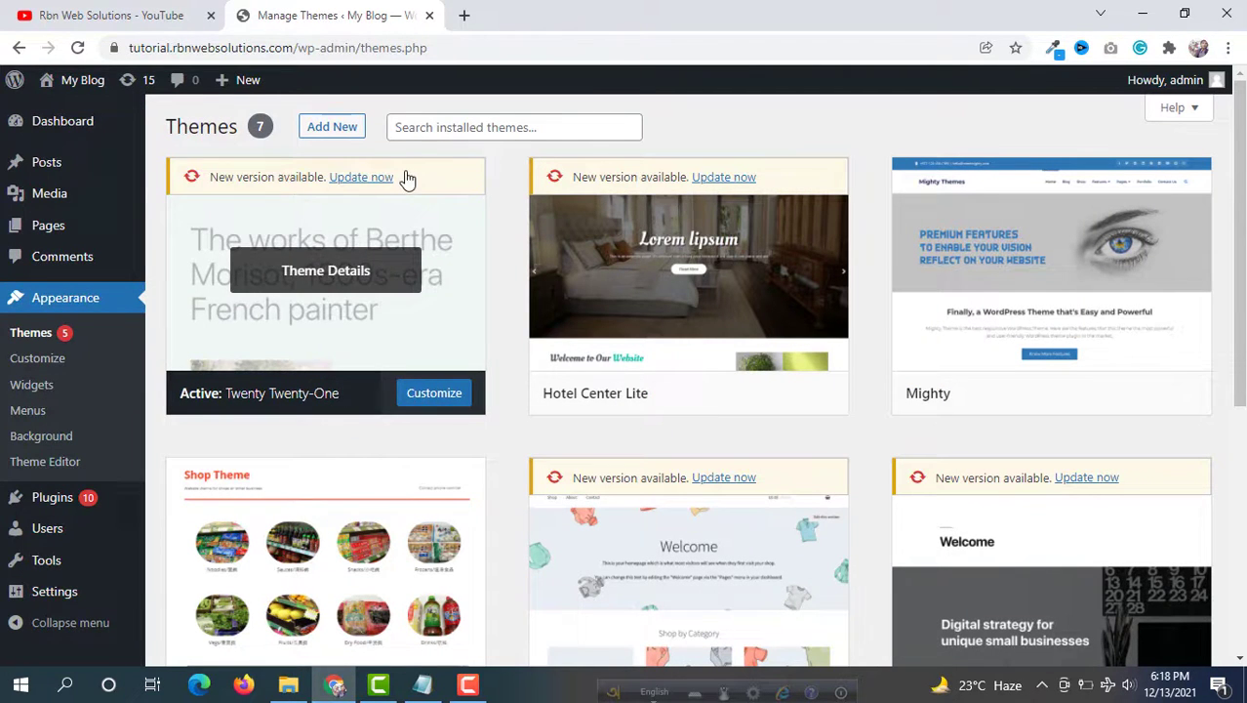
# Step: Open Add New themes and browse the popular themes to find Astra
pyautogui.click(333, 133)
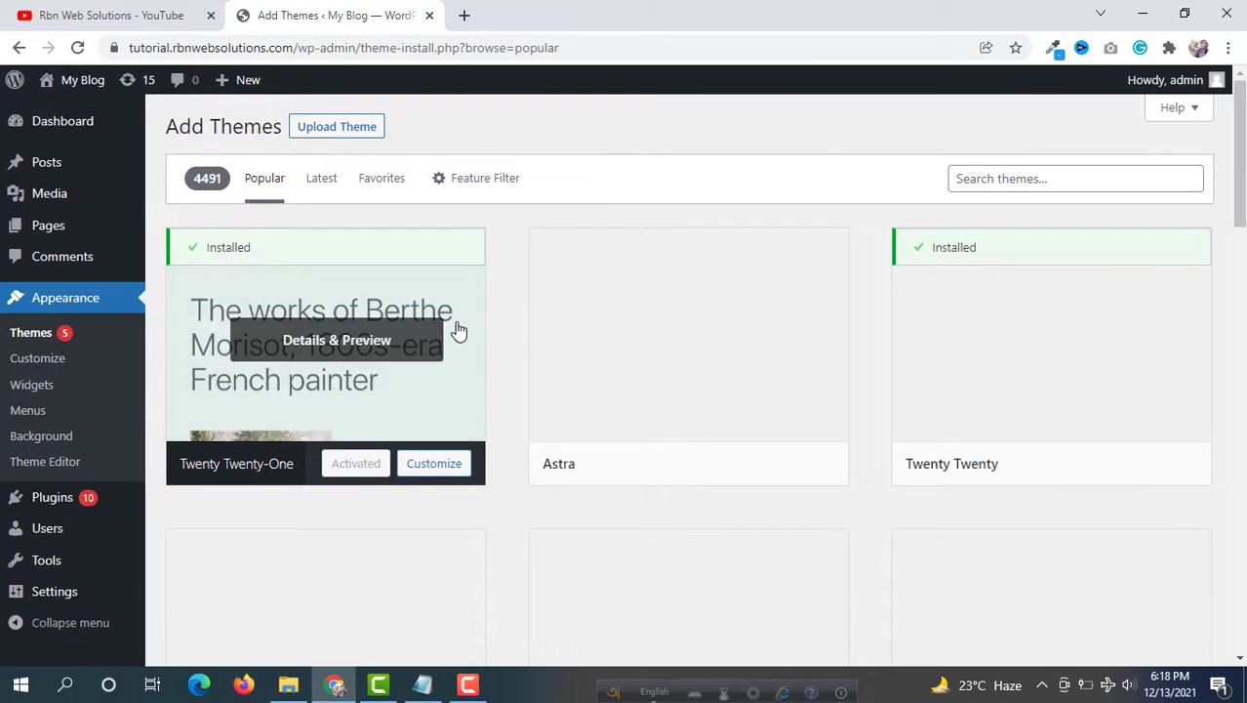
pyautogui.scroll(-2, 452, 322)
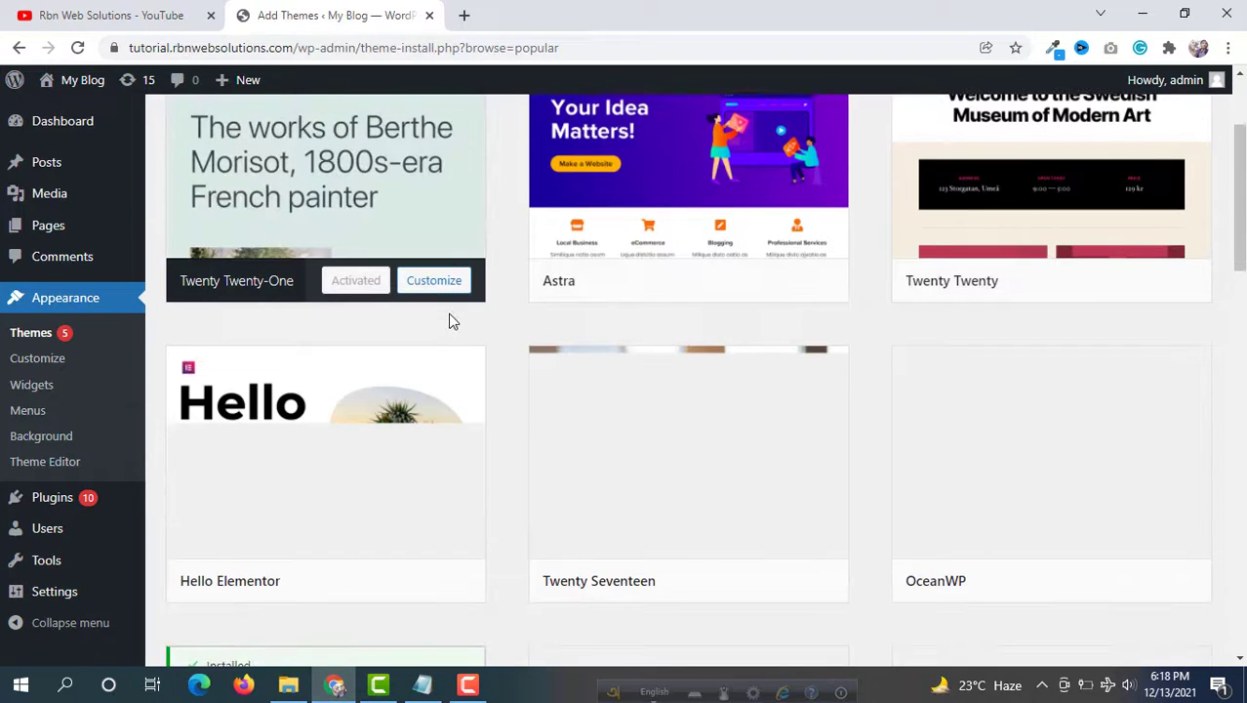
pyautogui.scroll(-5, 452, 325)
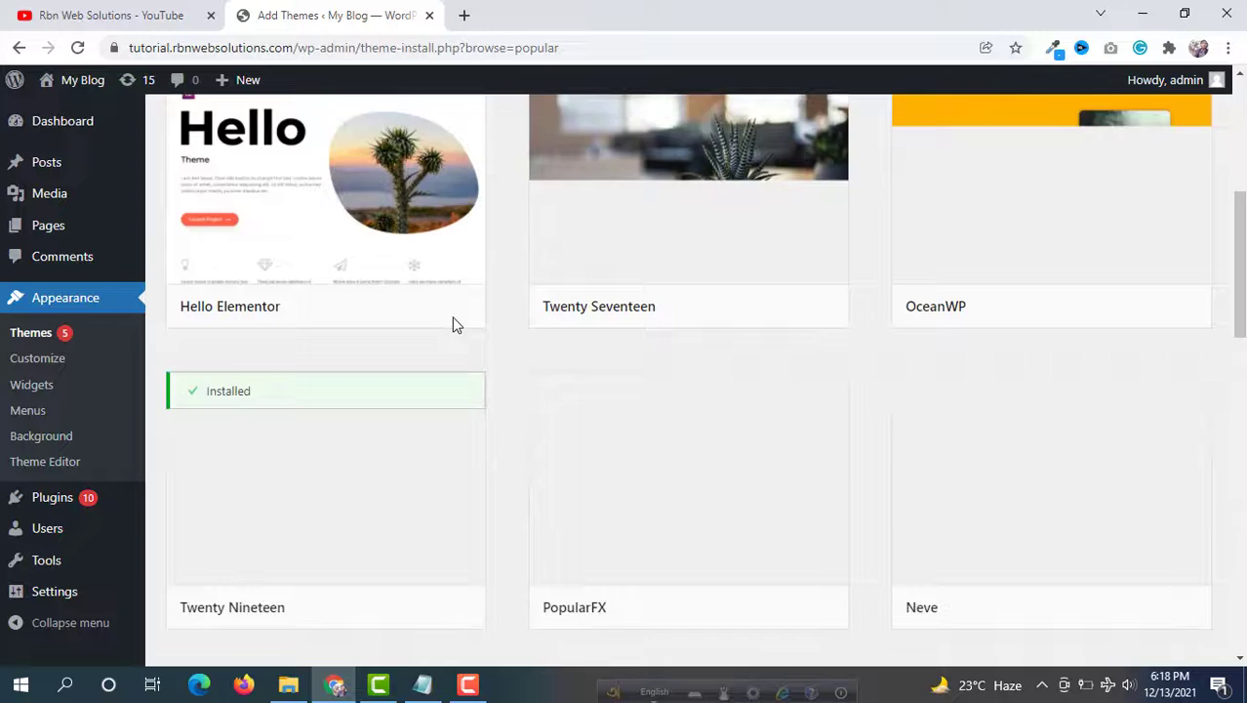
pyautogui.scroll(3, 453, 325)
pyautogui.scroll(4, 457, 325)
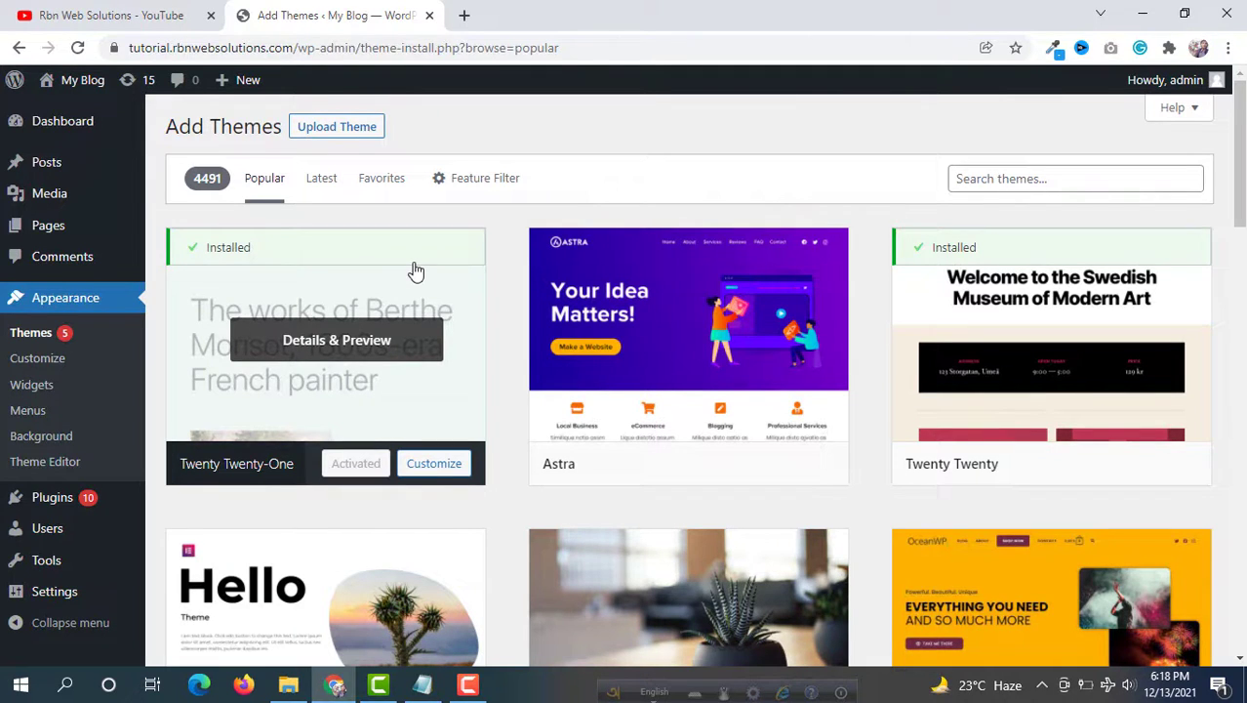
pyautogui.scroll(-1, 673, 251)
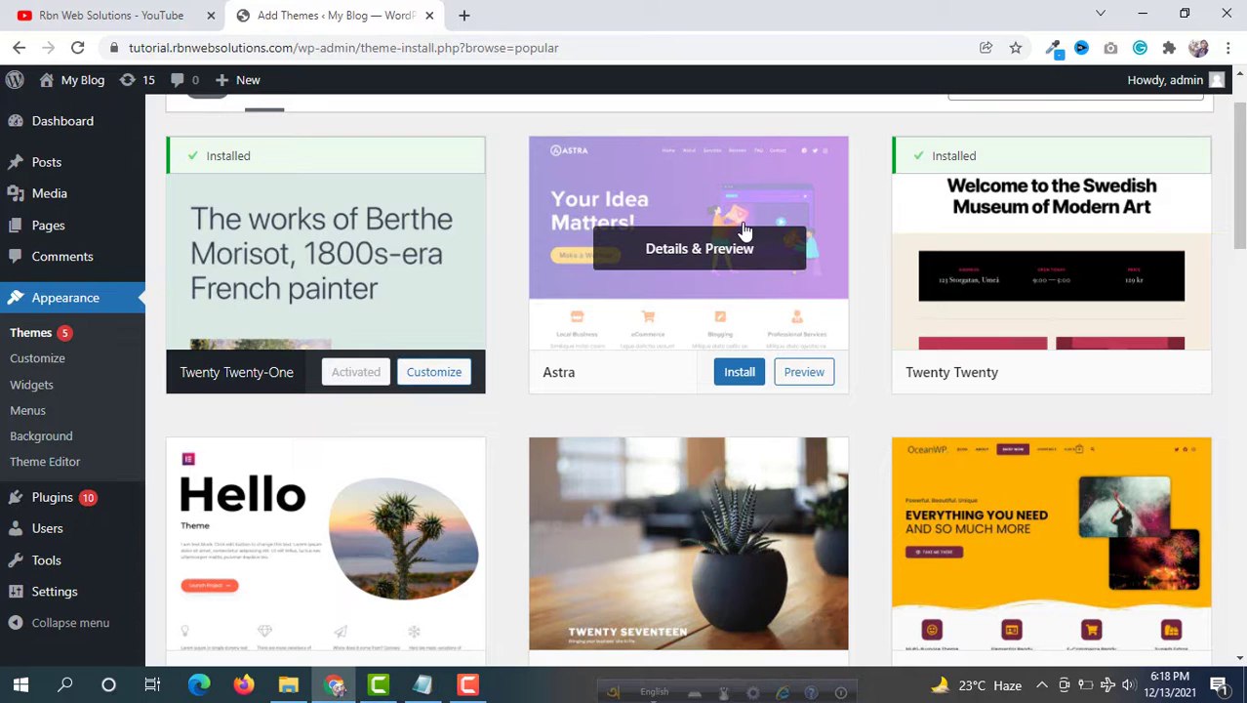
# Step: Install the Astra theme and activate it
pyautogui.click(738, 379)
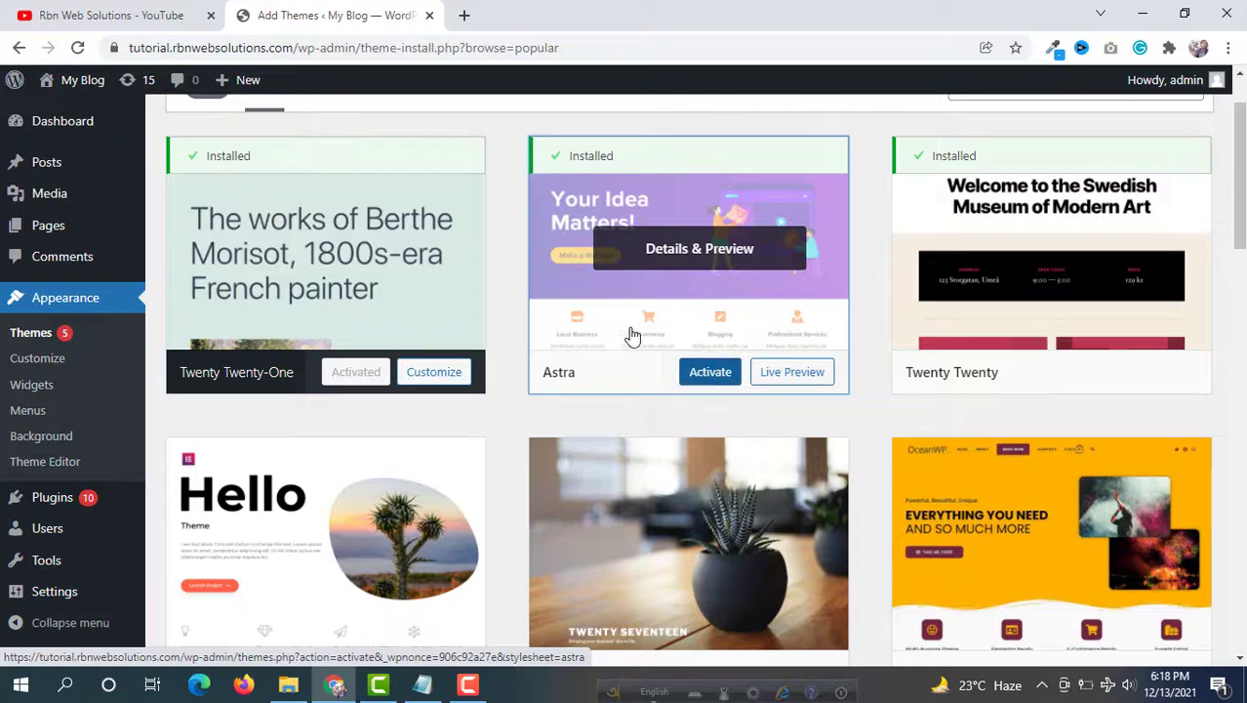
pyautogui.click(712, 378)
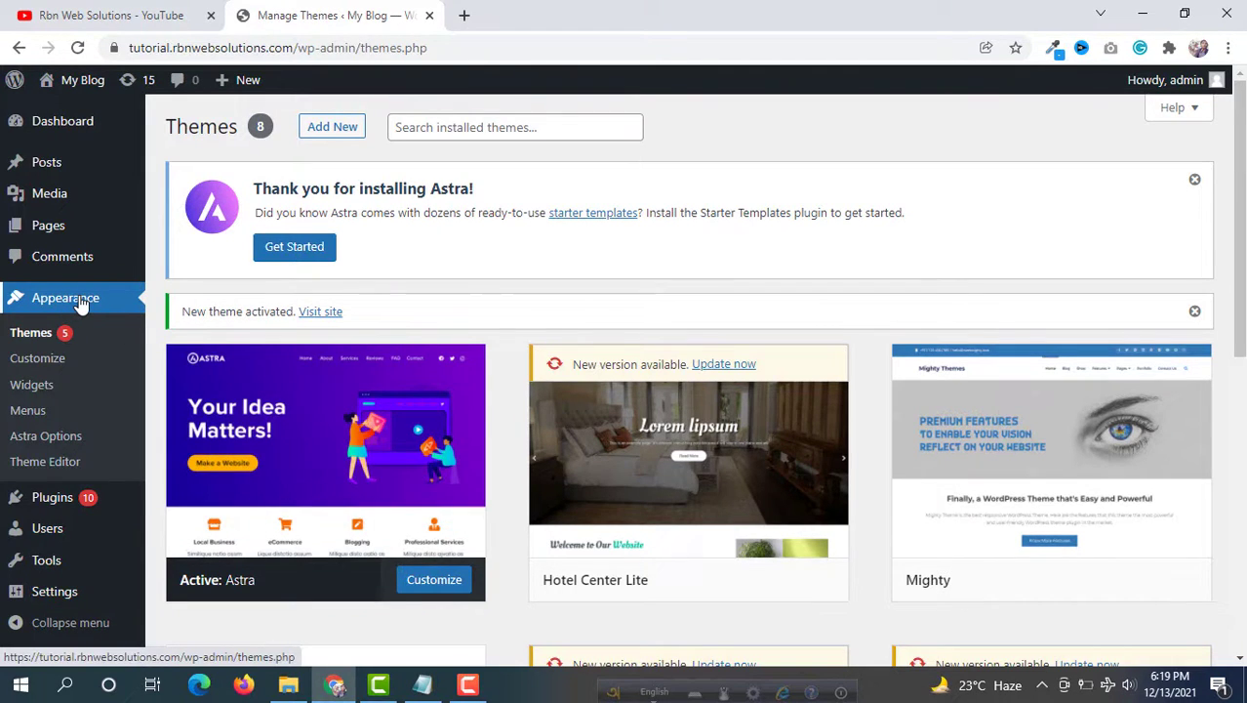
# Step: Open Astra Options and look over its customizer shortcuts and starter templates section
pyautogui.click(45, 445)
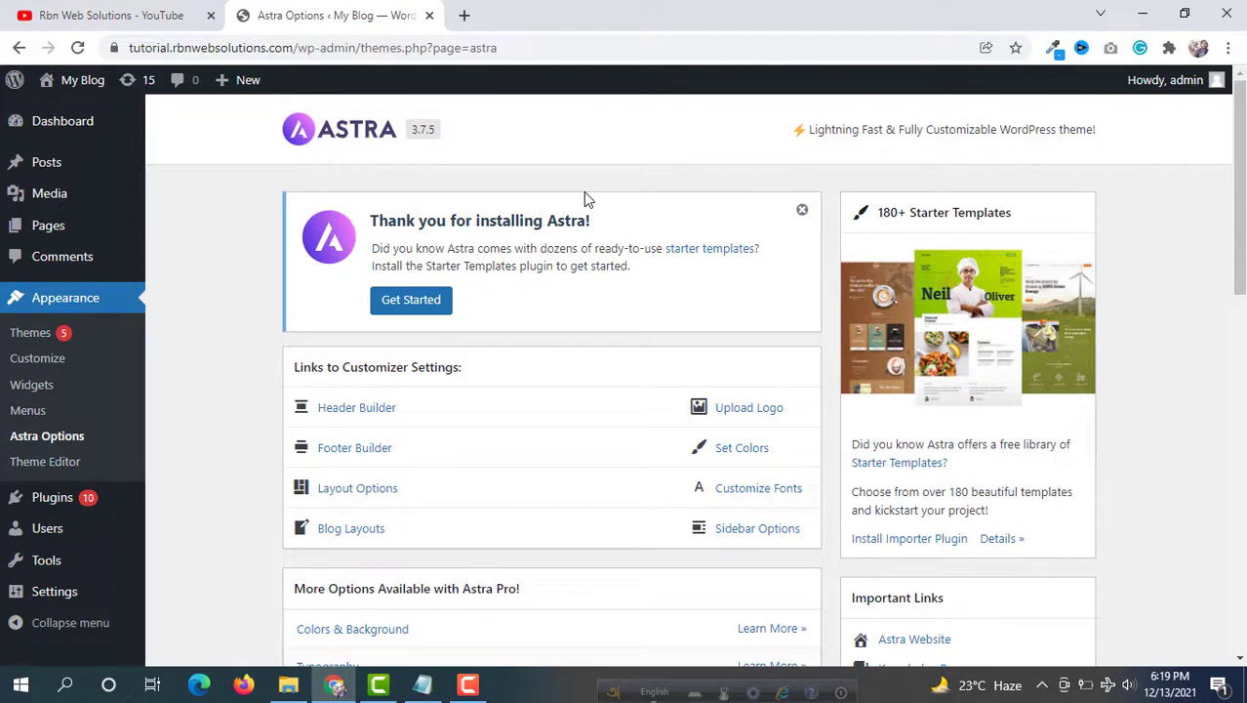
pyautogui.scroll(-2, 584, 193)
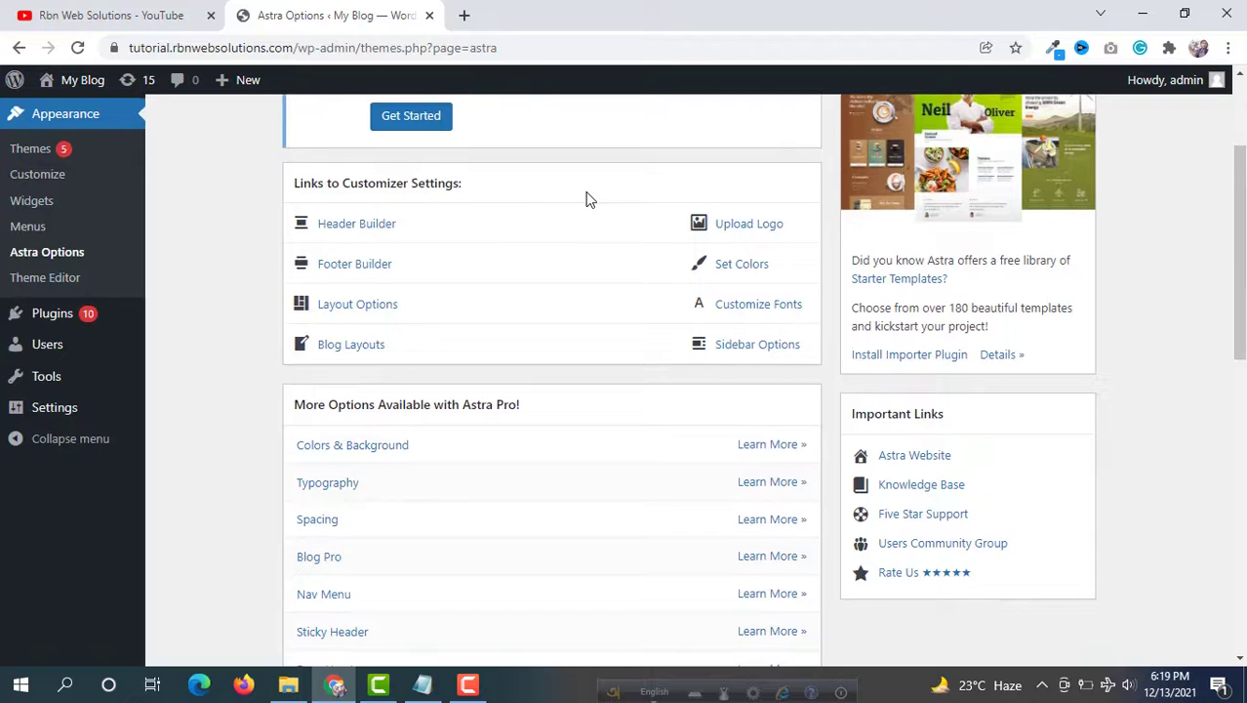
pyautogui.scroll(-1, 588, 198)
pyautogui.scroll(-1, 589, 198)
pyautogui.scroll(1, 589, 198)
pyautogui.scroll(2, 588, 198)
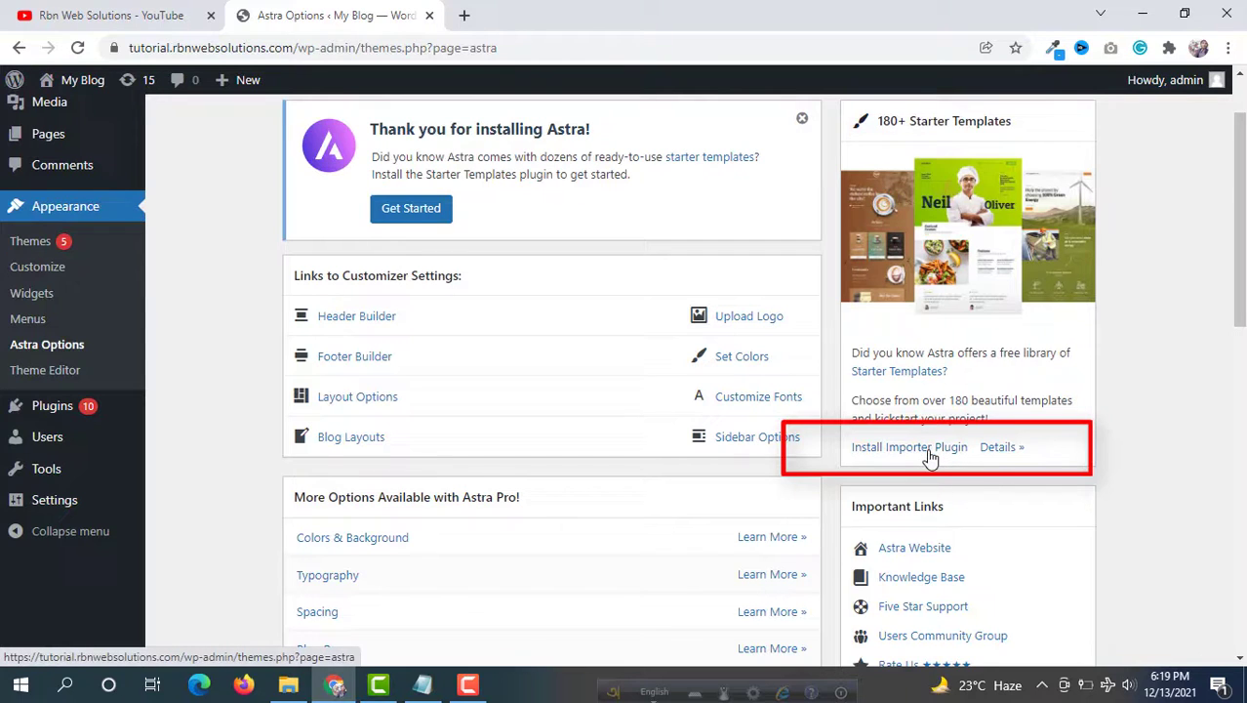
# Step: Install the Starter Templates importer plugin and start building the site from a template
pyautogui.click(925, 449)
pyautogui.rightClick(929, 449)
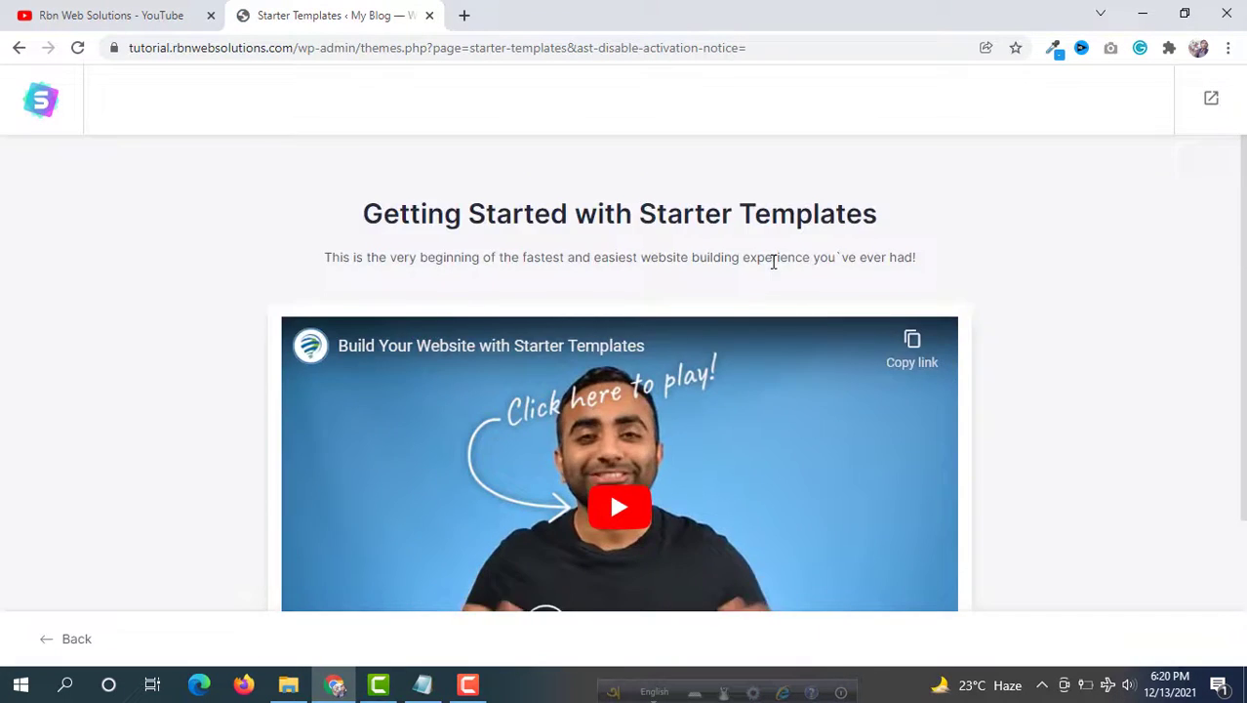
pyautogui.scroll(-3, 771, 259)
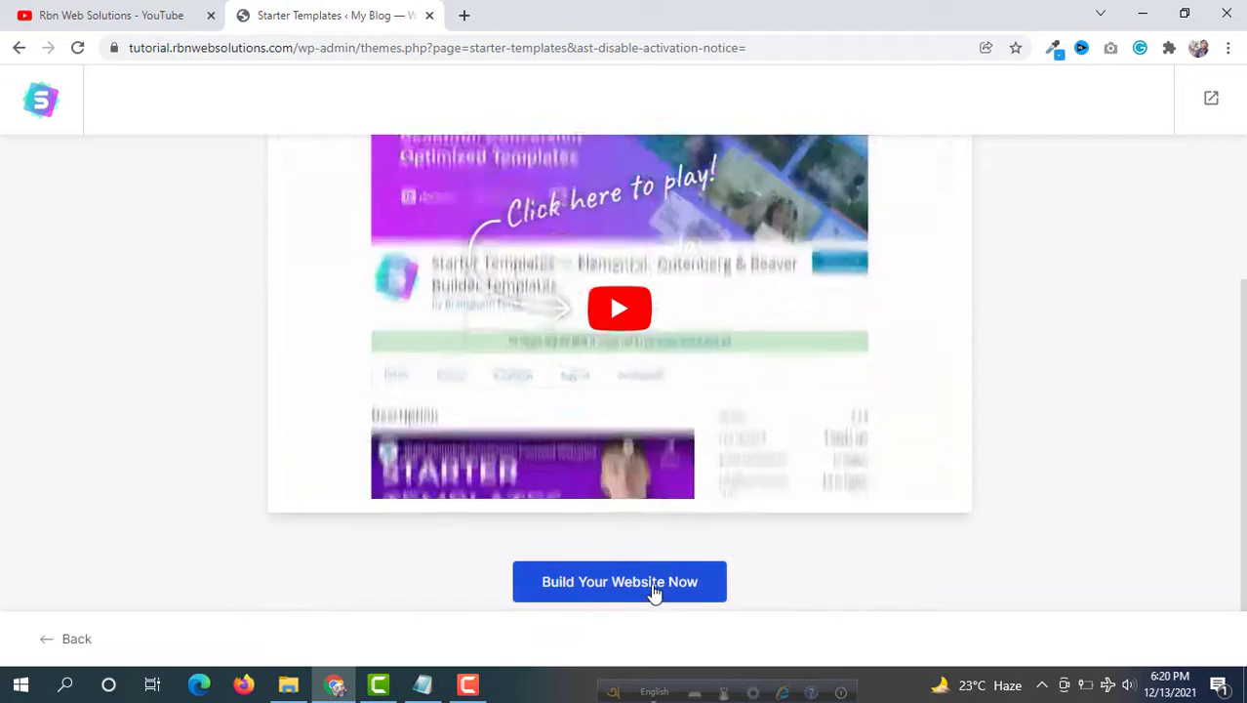
pyautogui.click(652, 587)
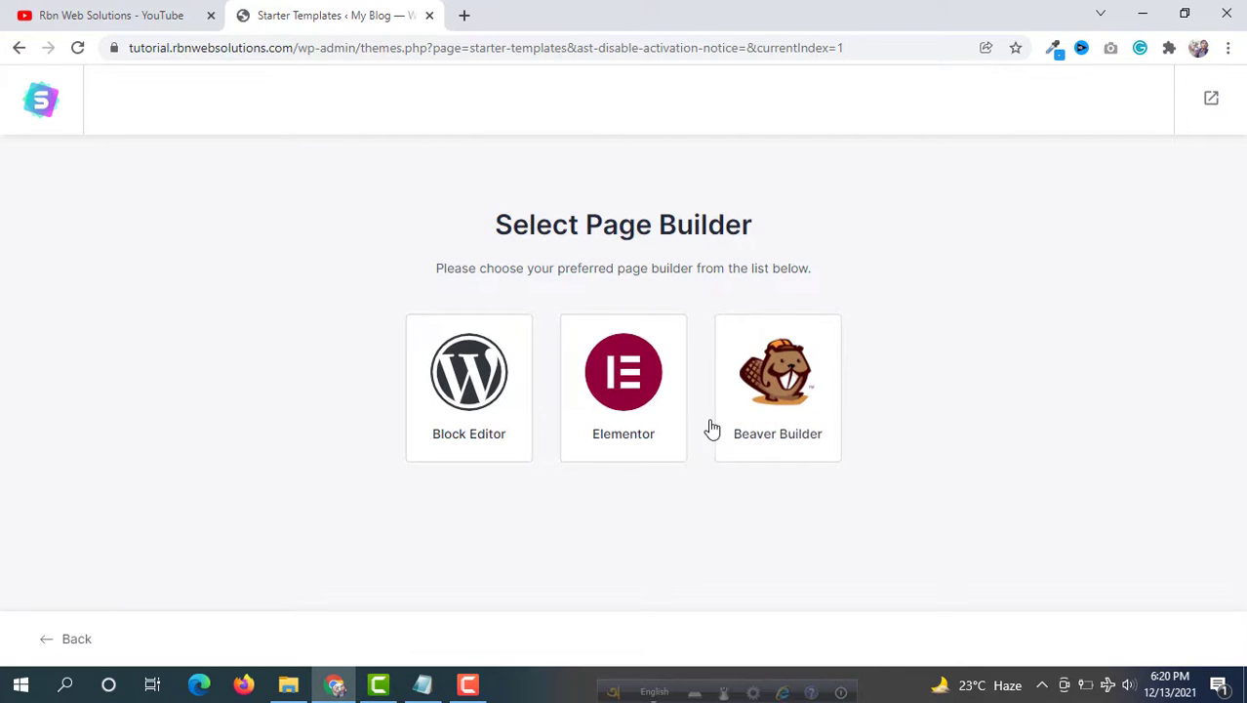
# Step: Choose Elementor as the page builder, reload, and browse the template grid to Brandstore
pyautogui.click(623, 393)
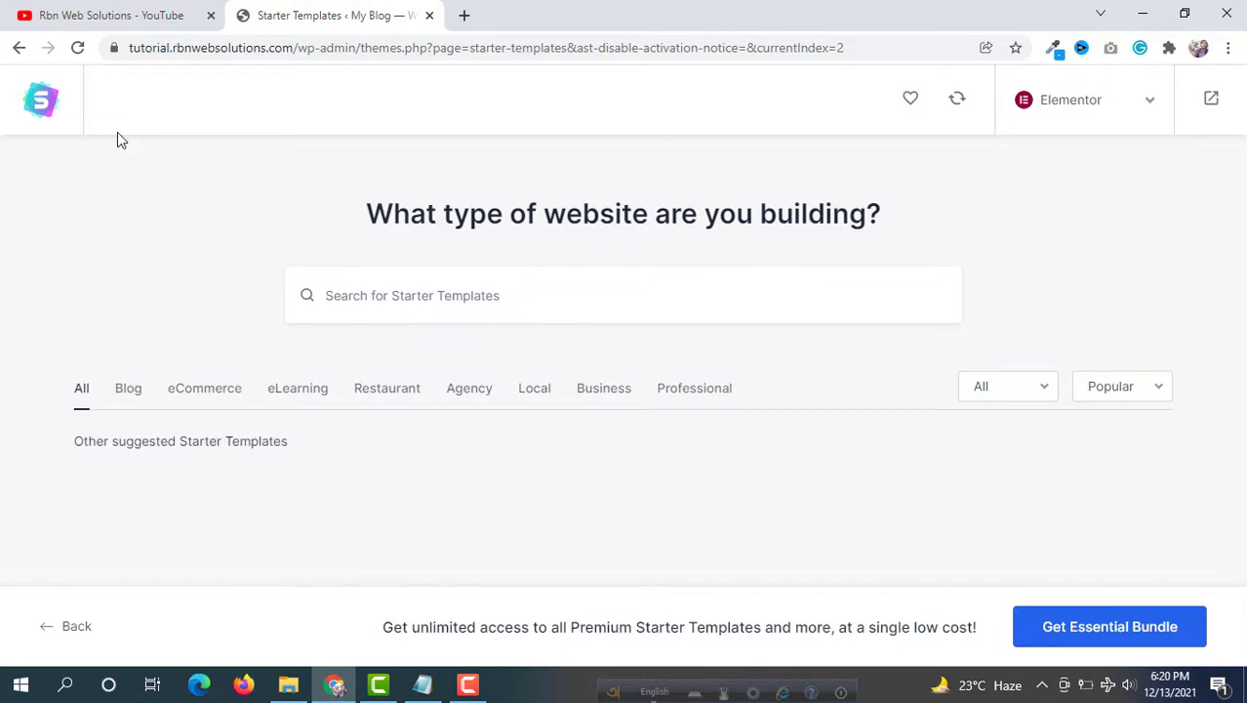
pyautogui.click(78, 49)
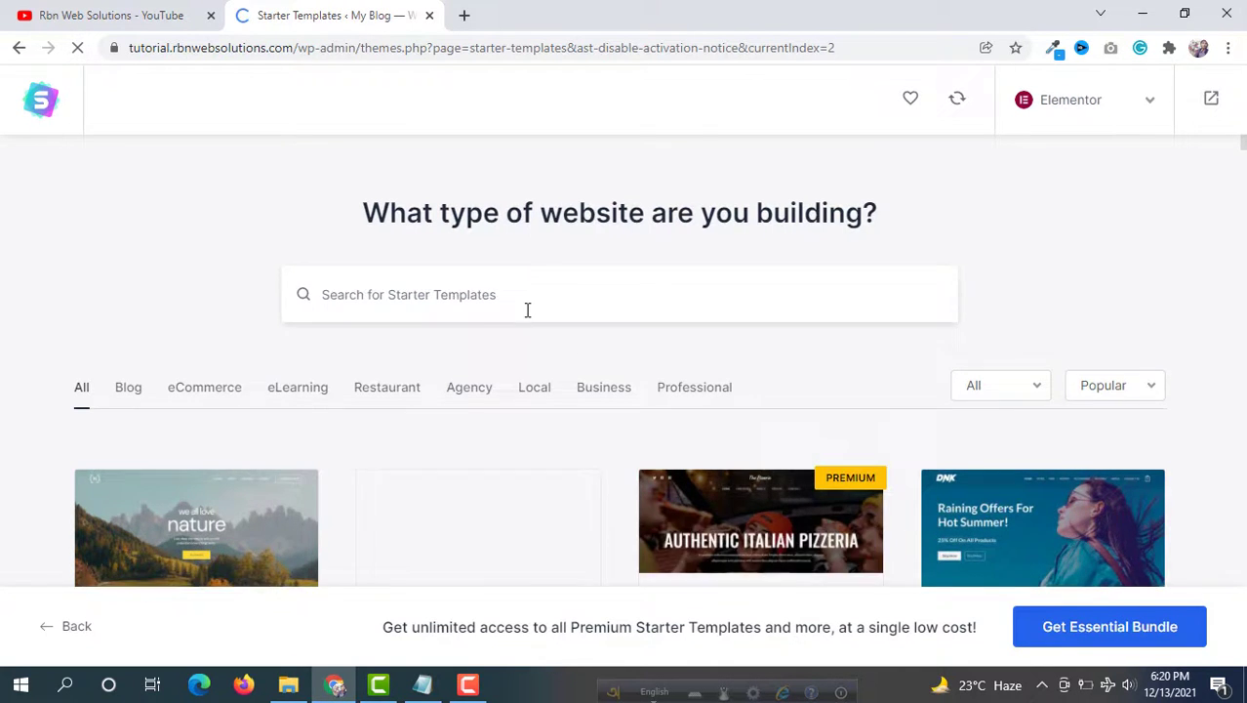
pyautogui.scroll(-2, 527, 308)
pyautogui.scroll(-2, 527, 308)
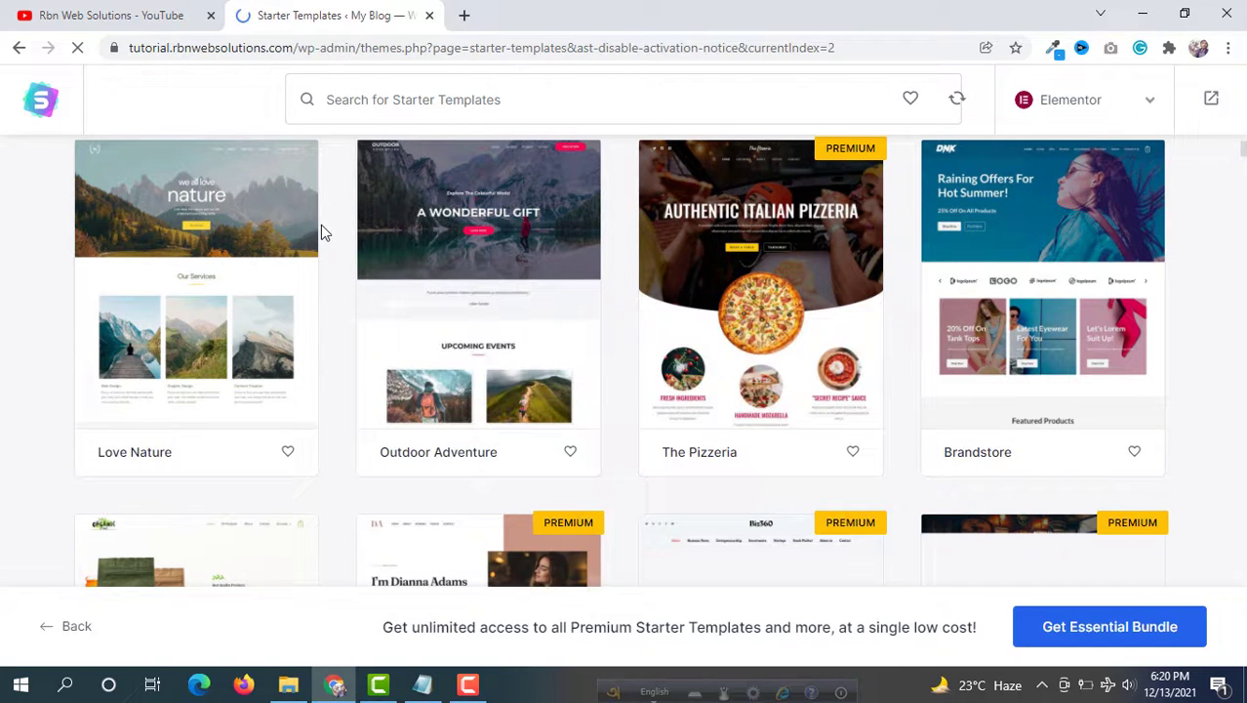
pyautogui.scroll(-1, 325, 231)
pyautogui.scroll(-2, 325, 231)
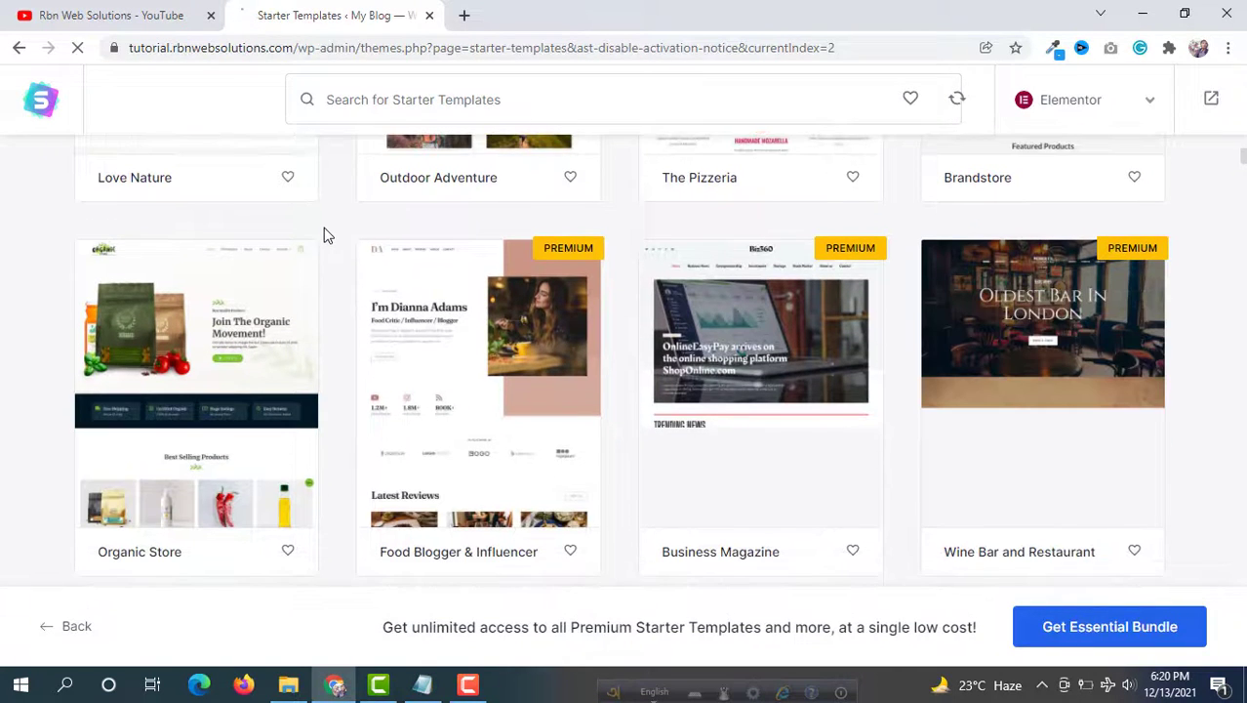
pyautogui.scroll(1, 325, 235)
pyautogui.scroll(3, 325, 234)
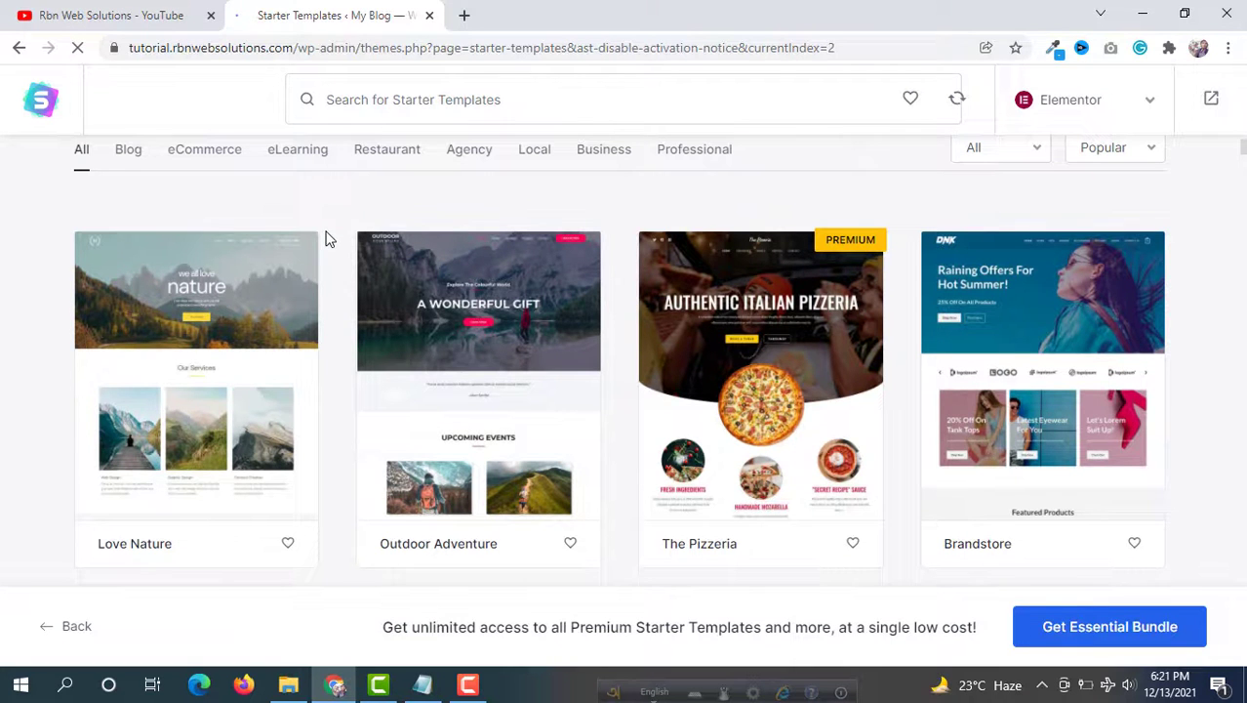
pyautogui.scroll(-2, 327, 238)
pyautogui.scroll(-2, 330, 242)
pyautogui.scroll(2, 330, 242)
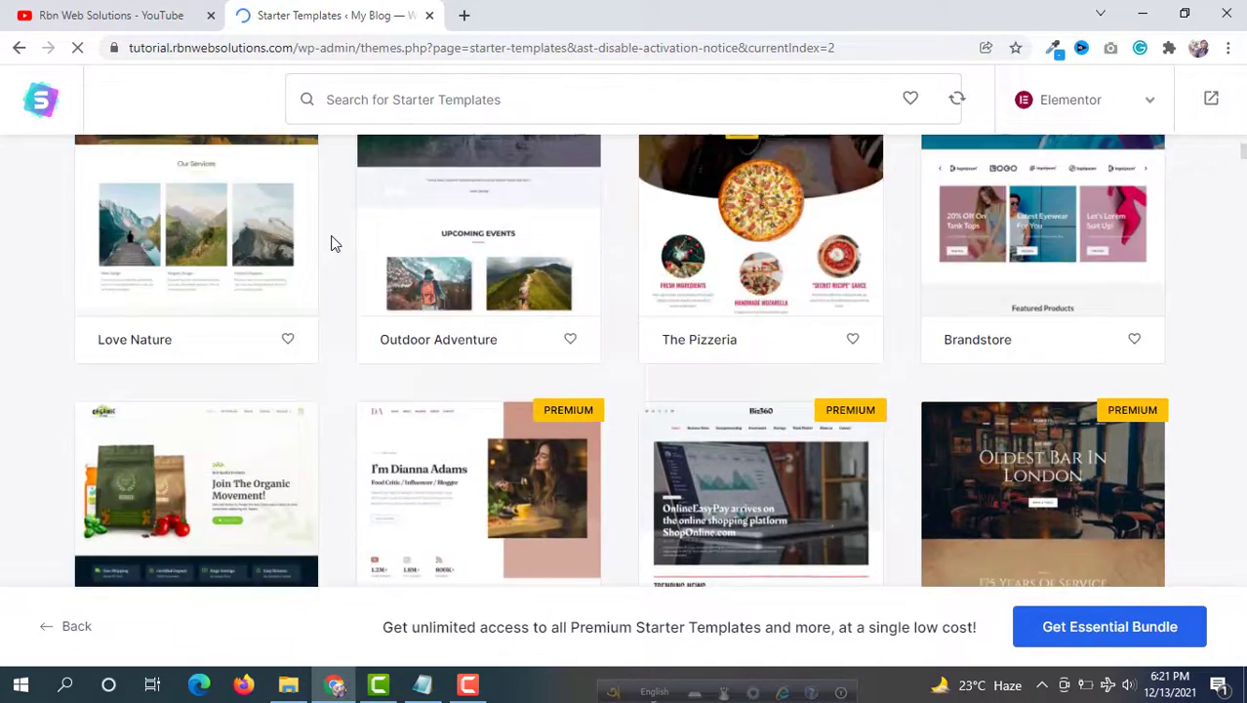
pyautogui.scroll(1, 330, 242)
pyautogui.scroll(1, 330, 242)
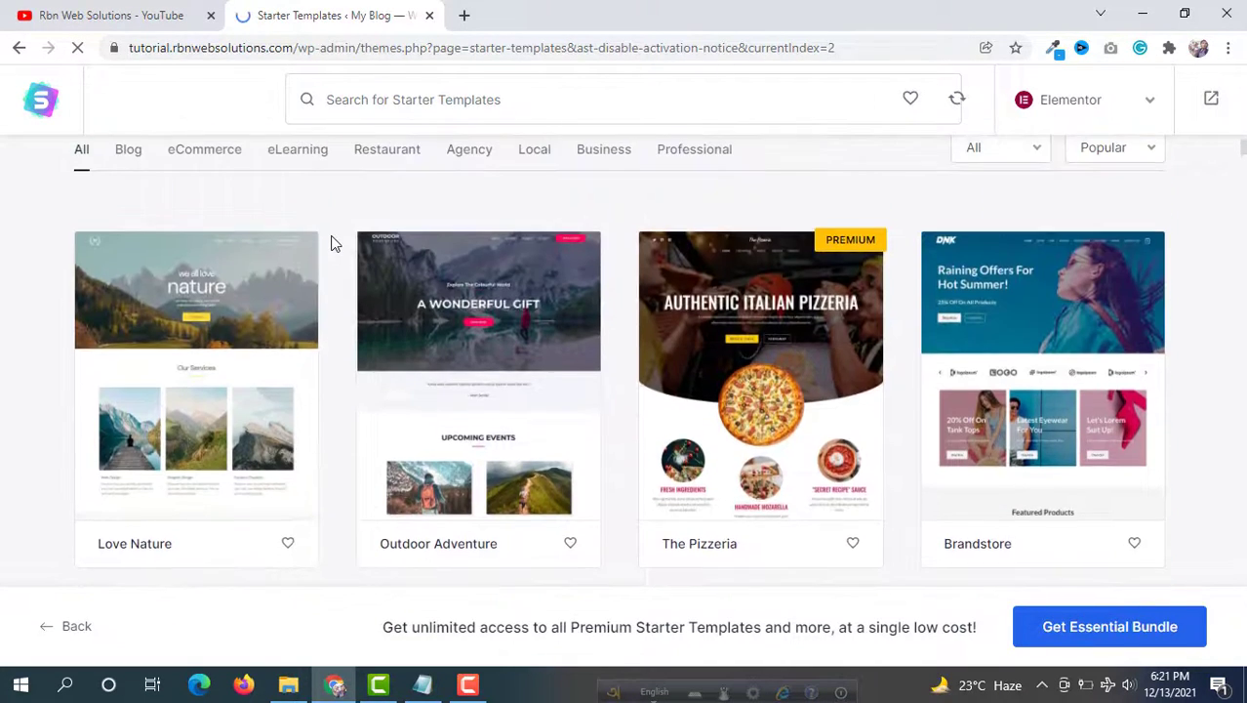
# Step: Select Brandstore, skip the logo, and keep the default colours and Lato font pair
pyautogui.click(1014, 357)
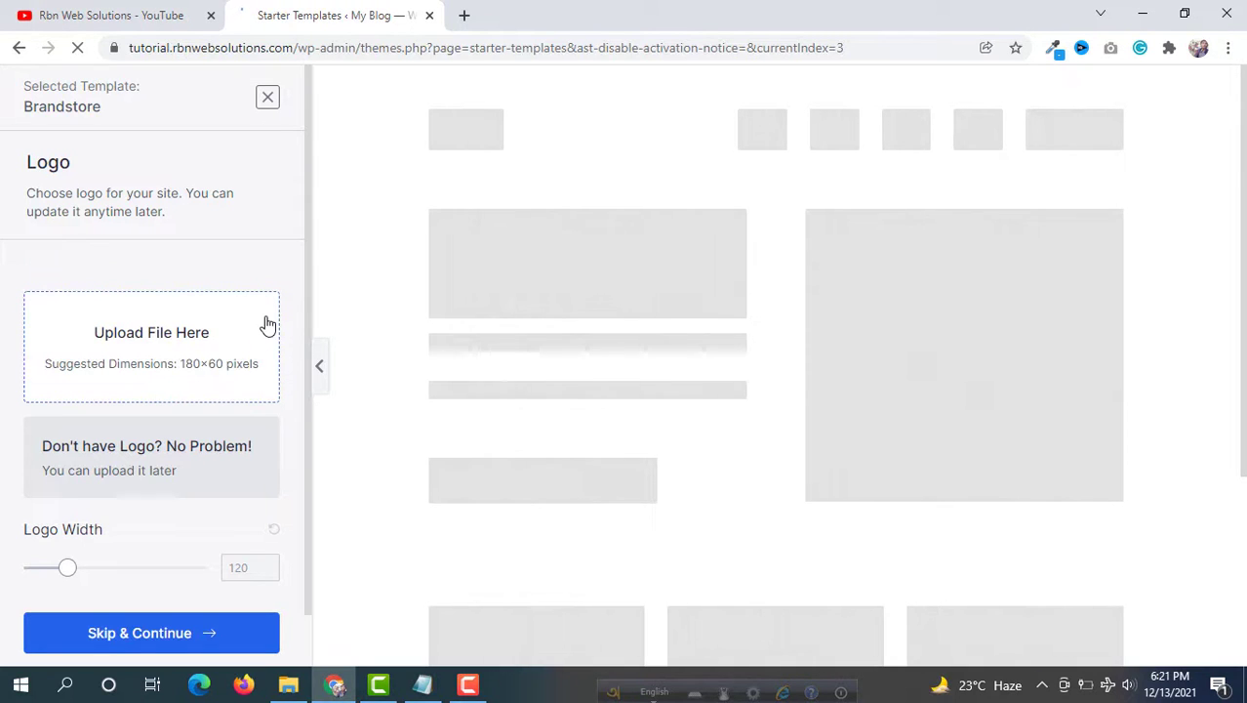
pyautogui.click(144, 639)
pyautogui.scroll(-2, 102, 378)
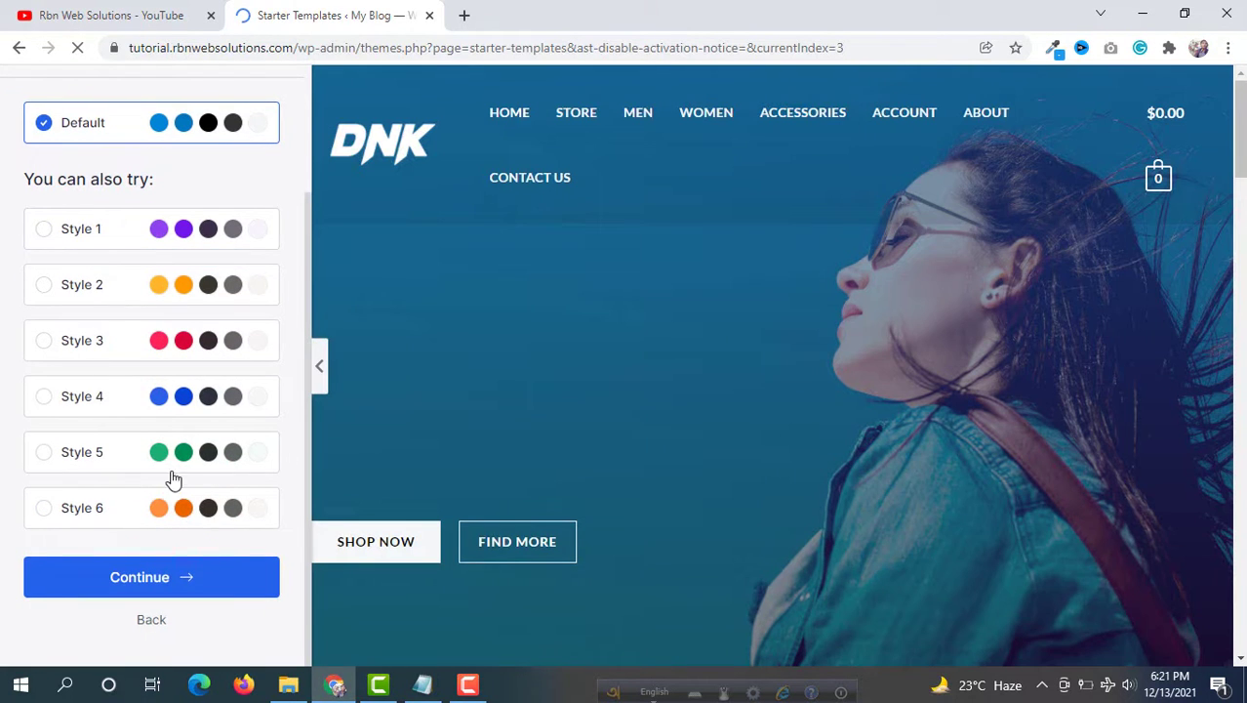
pyautogui.click(177, 589)
pyautogui.scroll(-1, 205, 546)
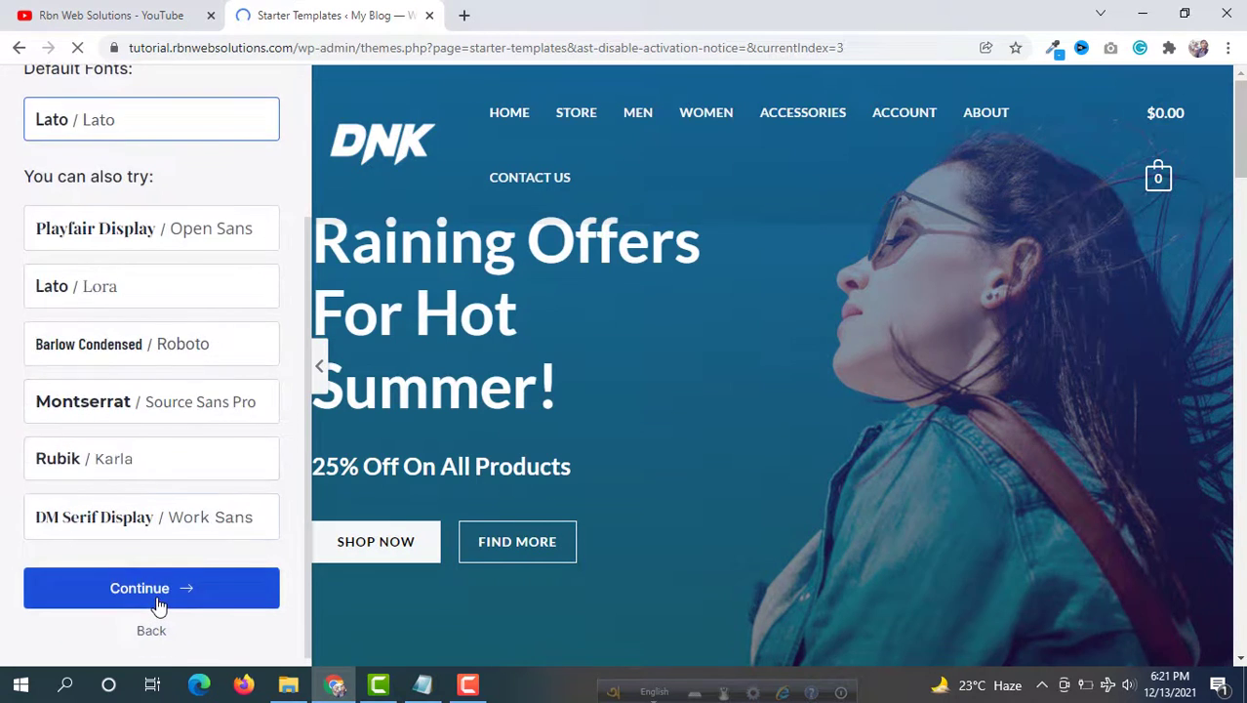
pyautogui.click(159, 589)
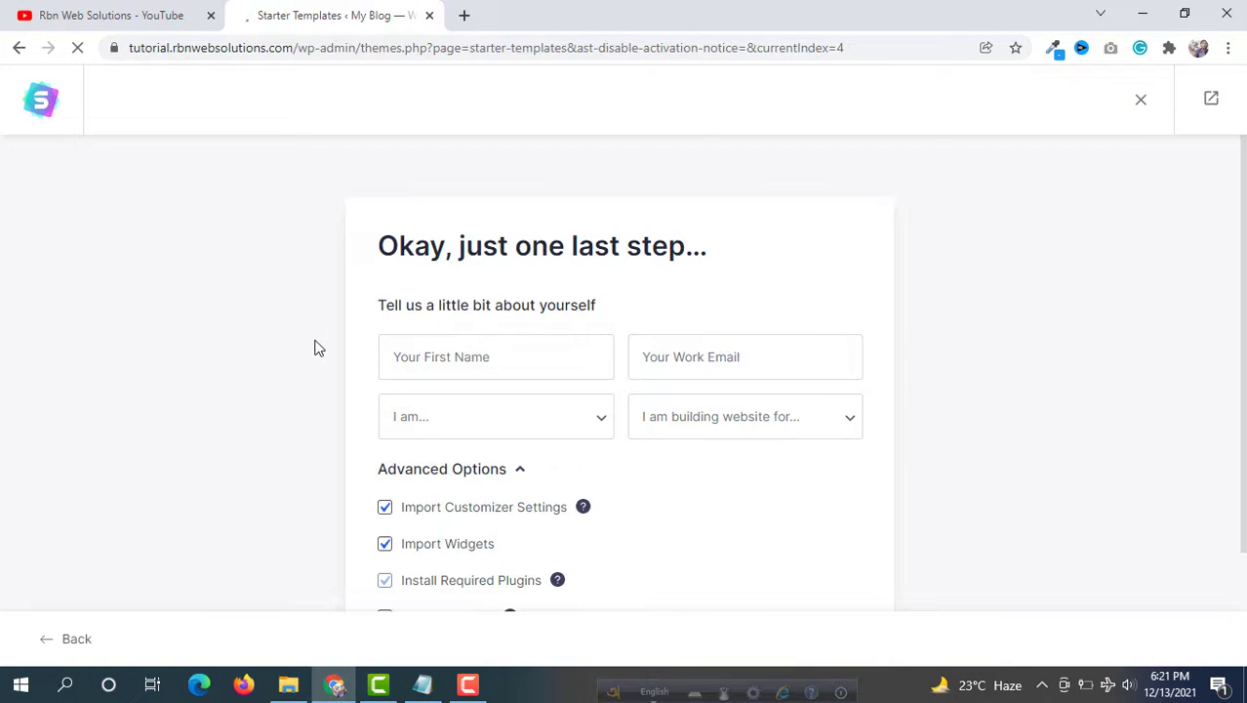
# Step: Submit the details form to build the Brandstore site, finishing in 2.4 minutes
pyautogui.scroll(-2, 314, 347)
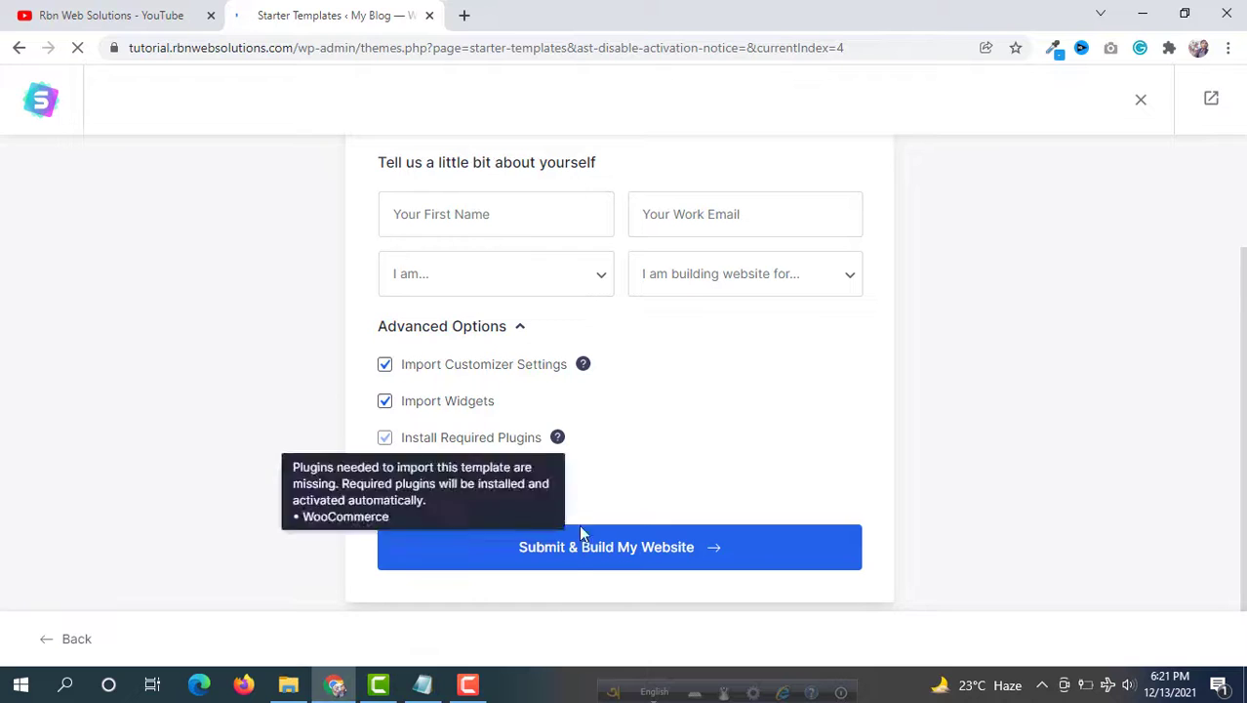
pyautogui.click(658, 563)
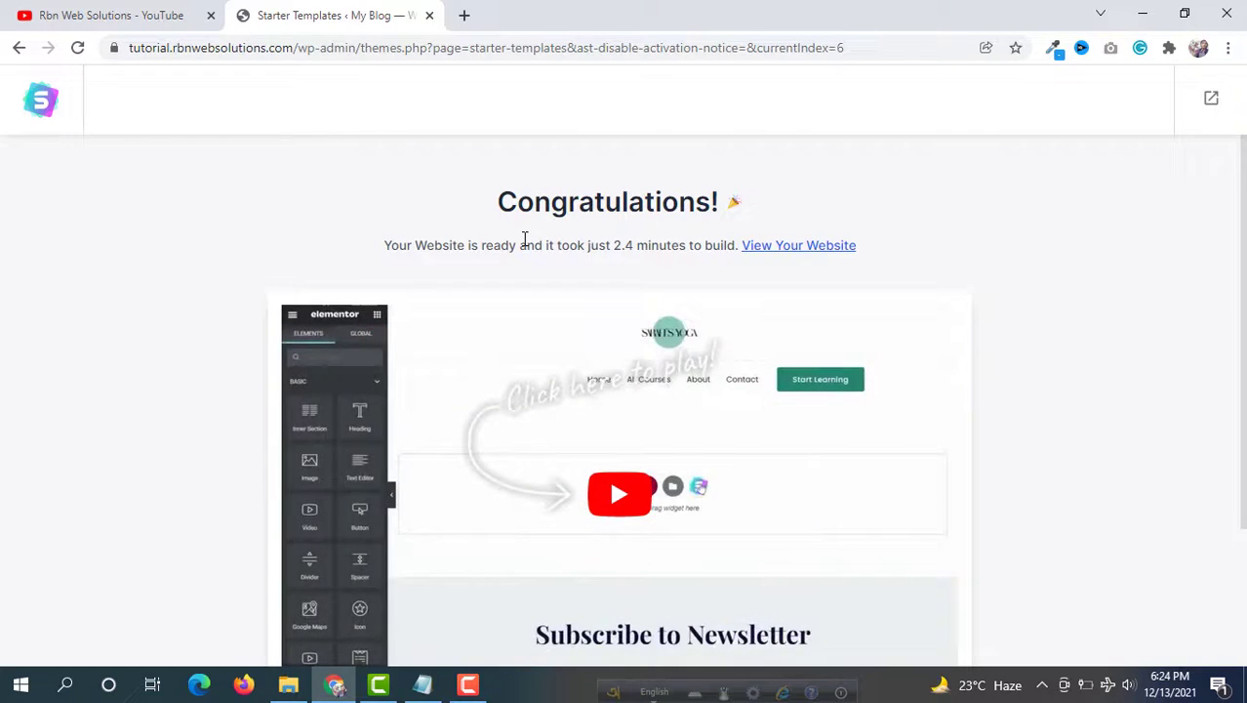
# Step: Exit the wizard to the Dashboard and open the Dashboard in a second tab
pyautogui.scroll(-3, 519, 238)
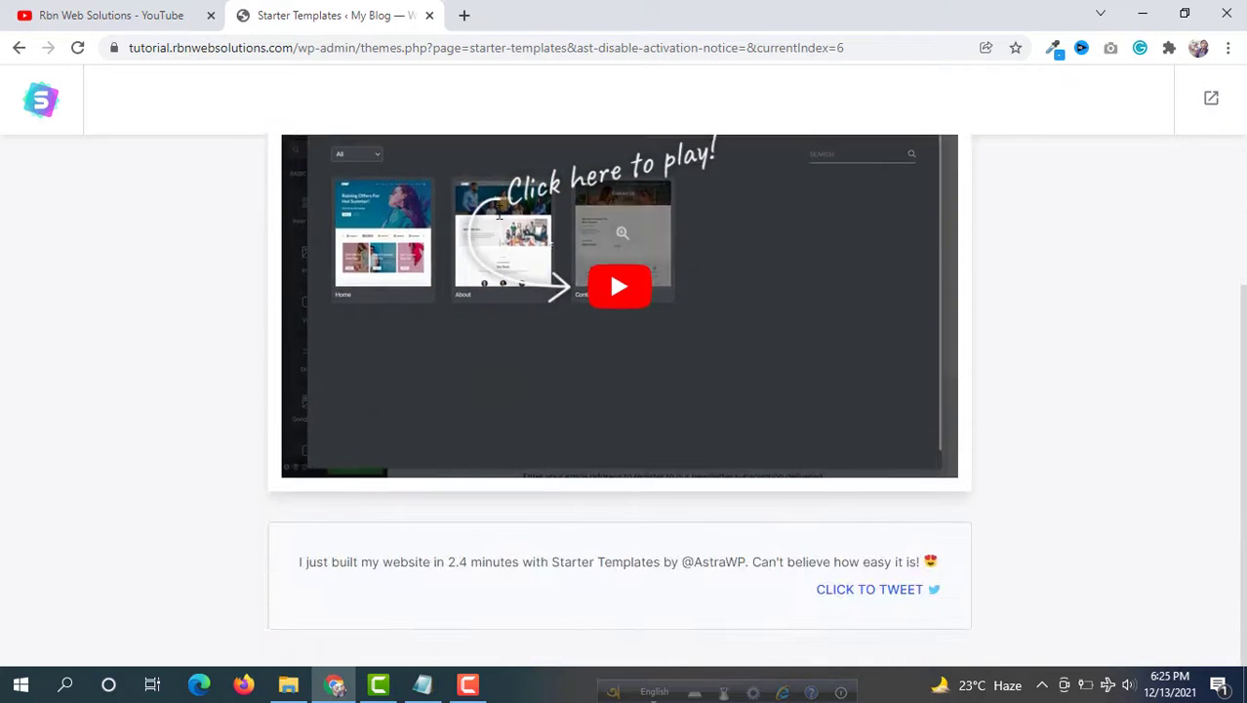
pyautogui.scroll(3, 451, 181)
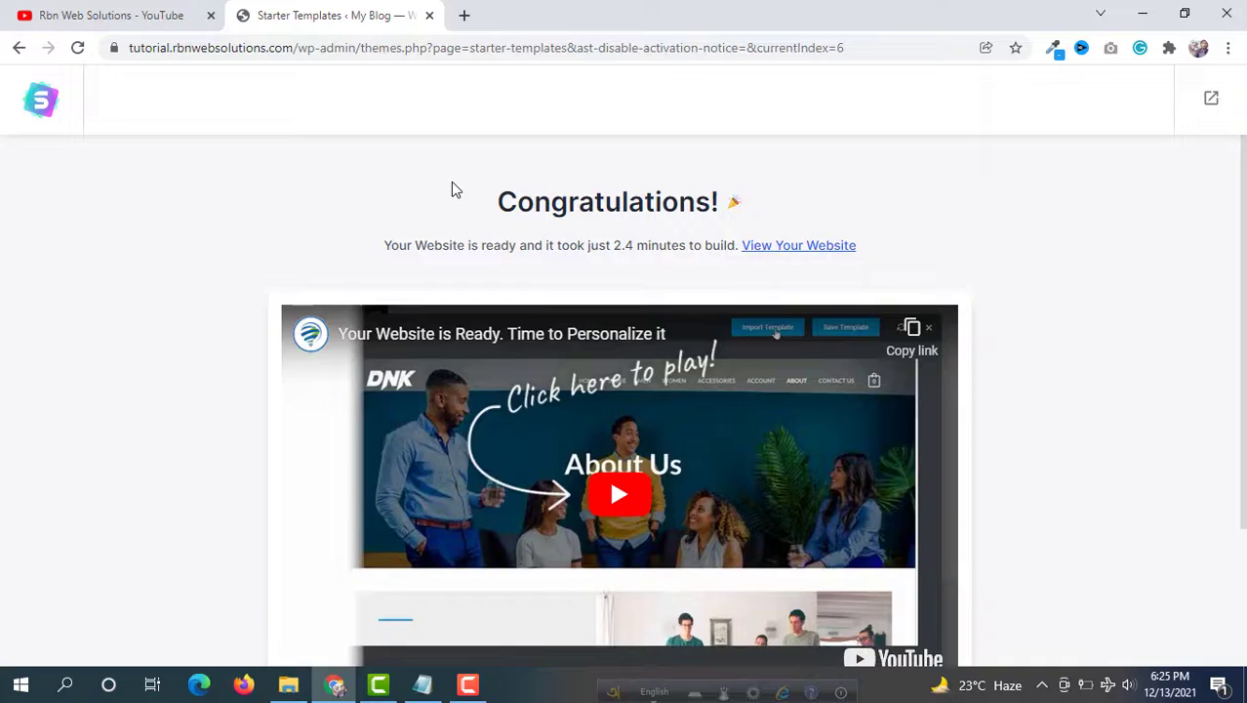
pyautogui.click(1211, 103)
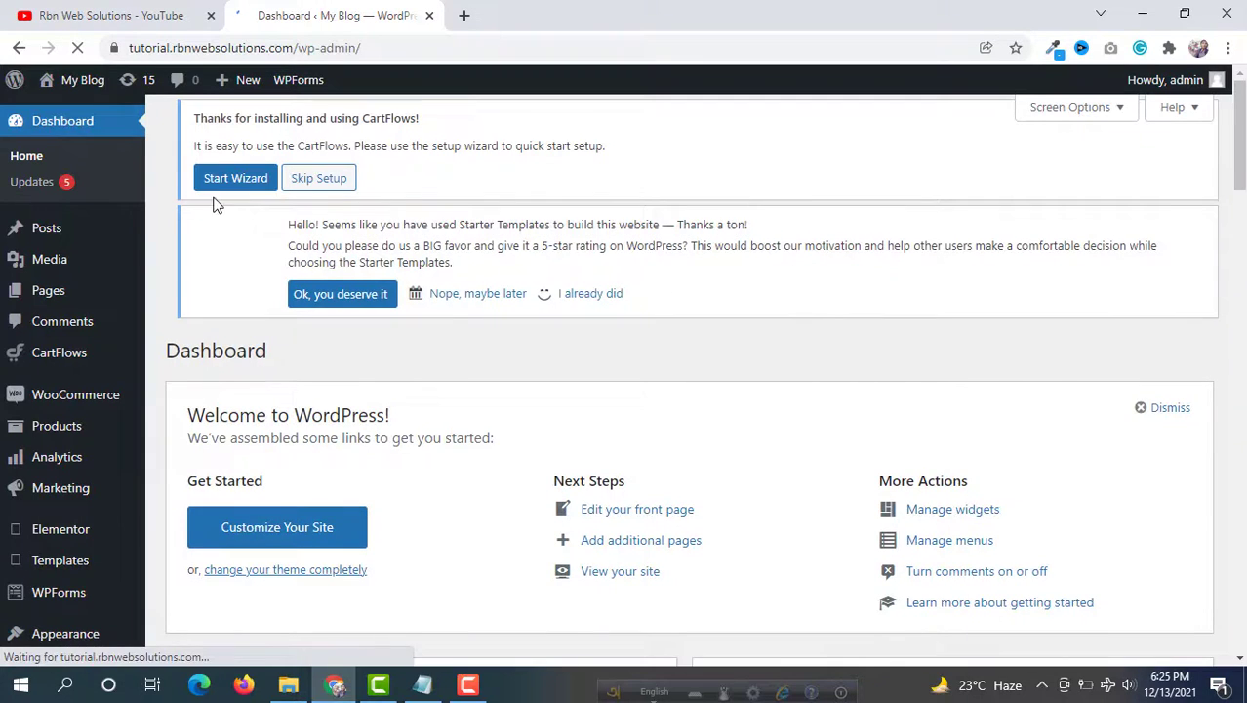
pyautogui.moveTo(82, 80)
pyautogui.rightClick(62, 118)
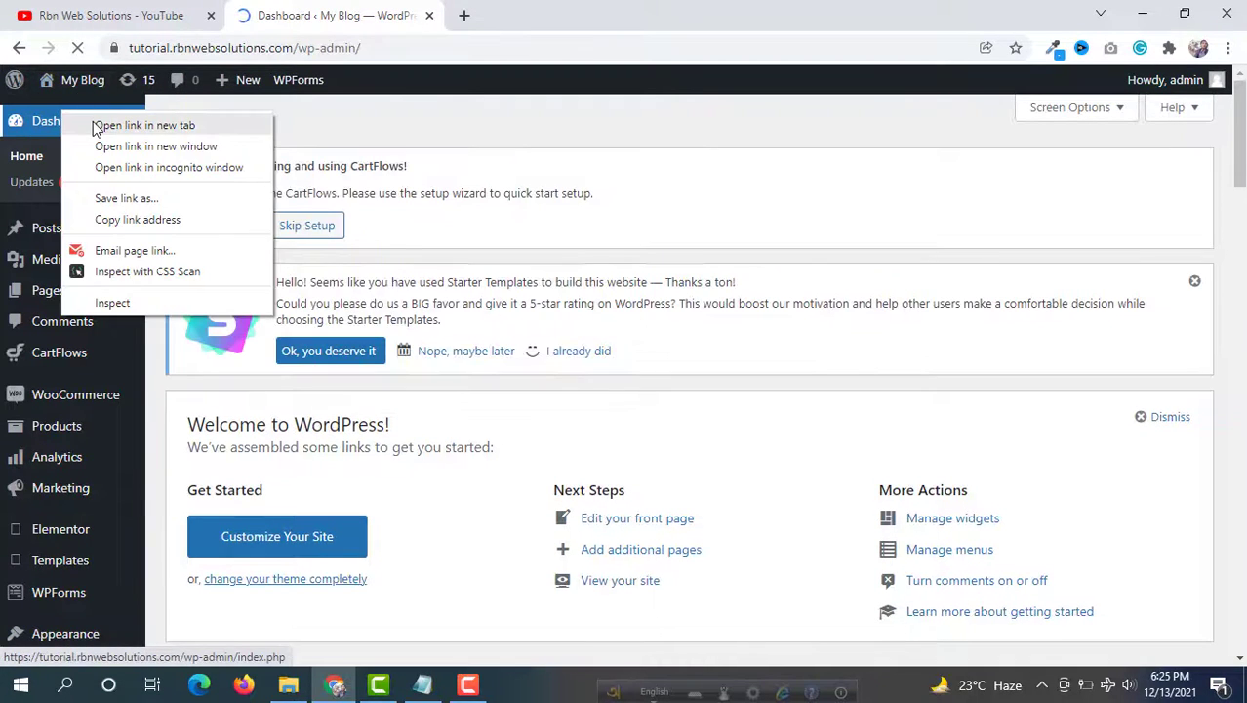
pyautogui.click(92, 123)
pyautogui.click(561, 11)
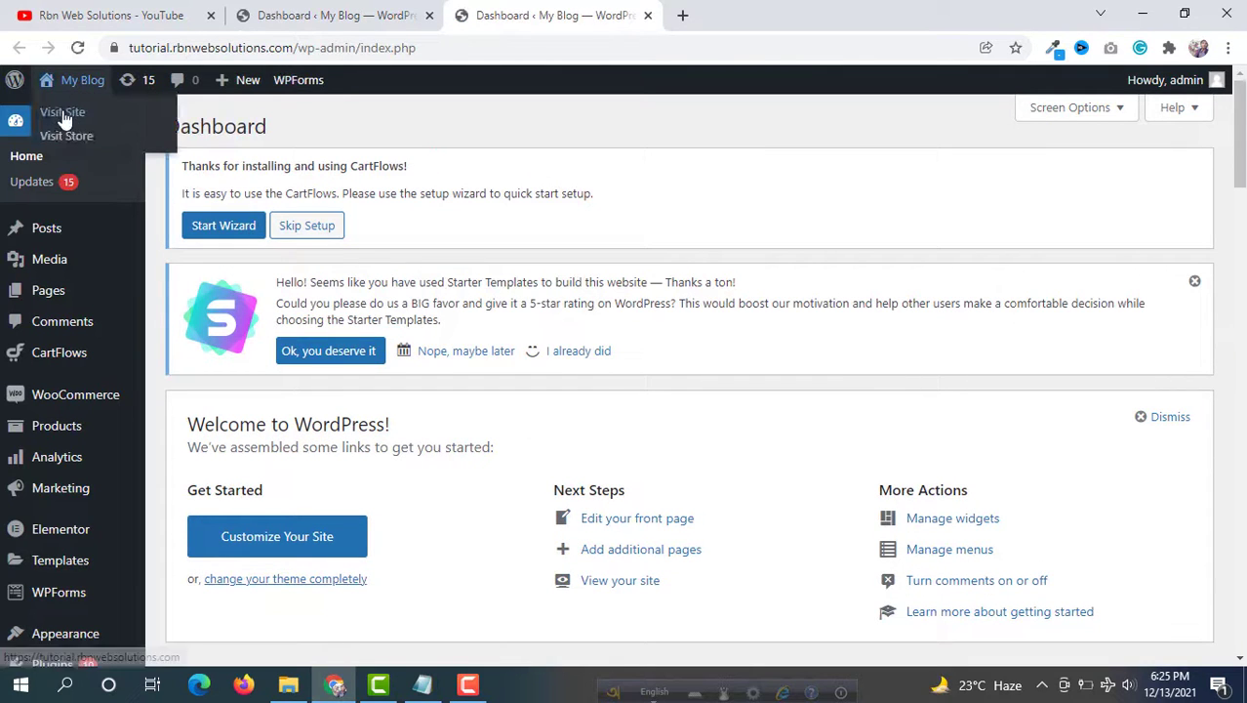
# Step: Open the live site in a new tab and scroll down through the DNK storefront homepage
pyautogui.rightClick(60, 112)
pyautogui.click(117, 125)
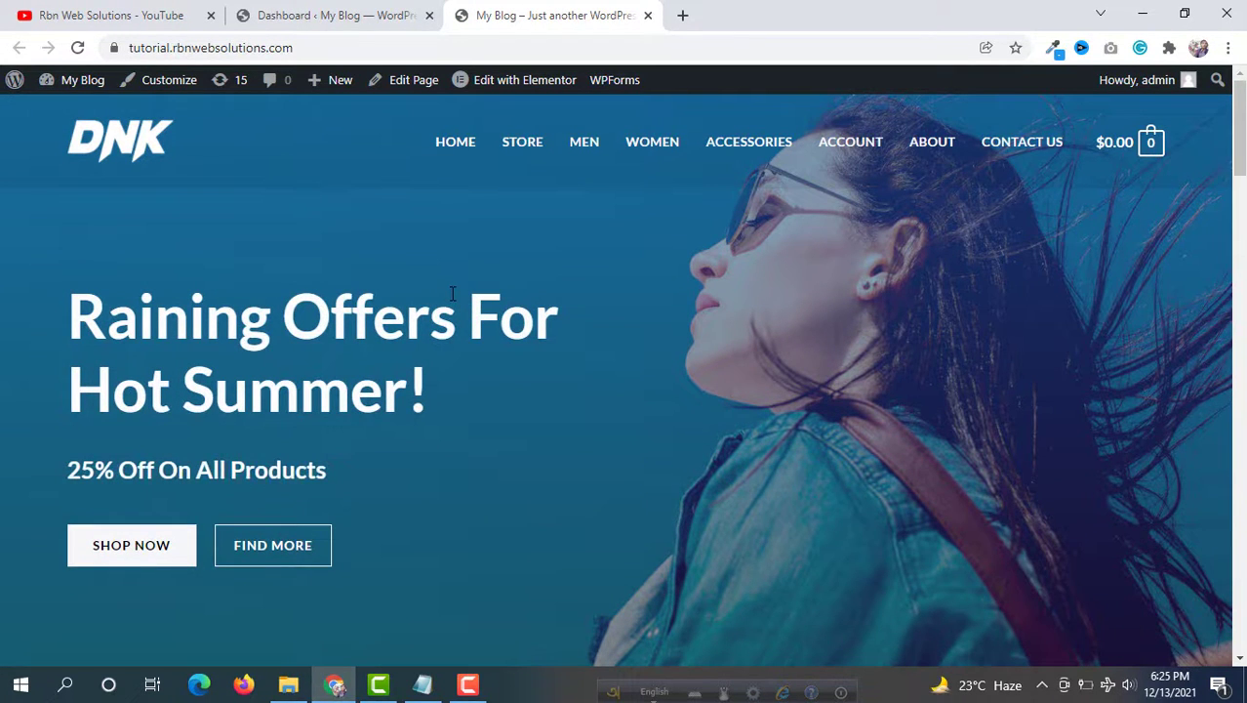
pyautogui.scroll(-1, 452, 292)
pyautogui.scroll(-2, 452, 293)
pyautogui.scroll(-3, 452, 292)
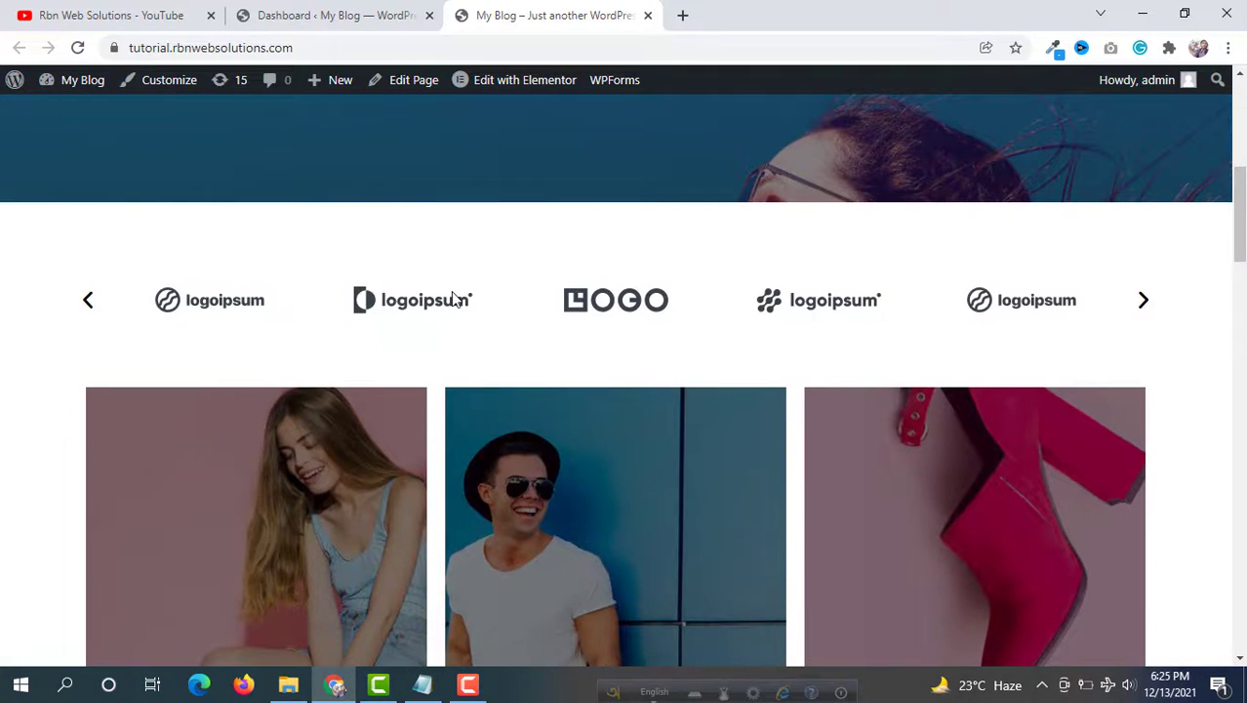
pyautogui.scroll(-4, 540, 189)
pyautogui.scroll(-3, 540, 189)
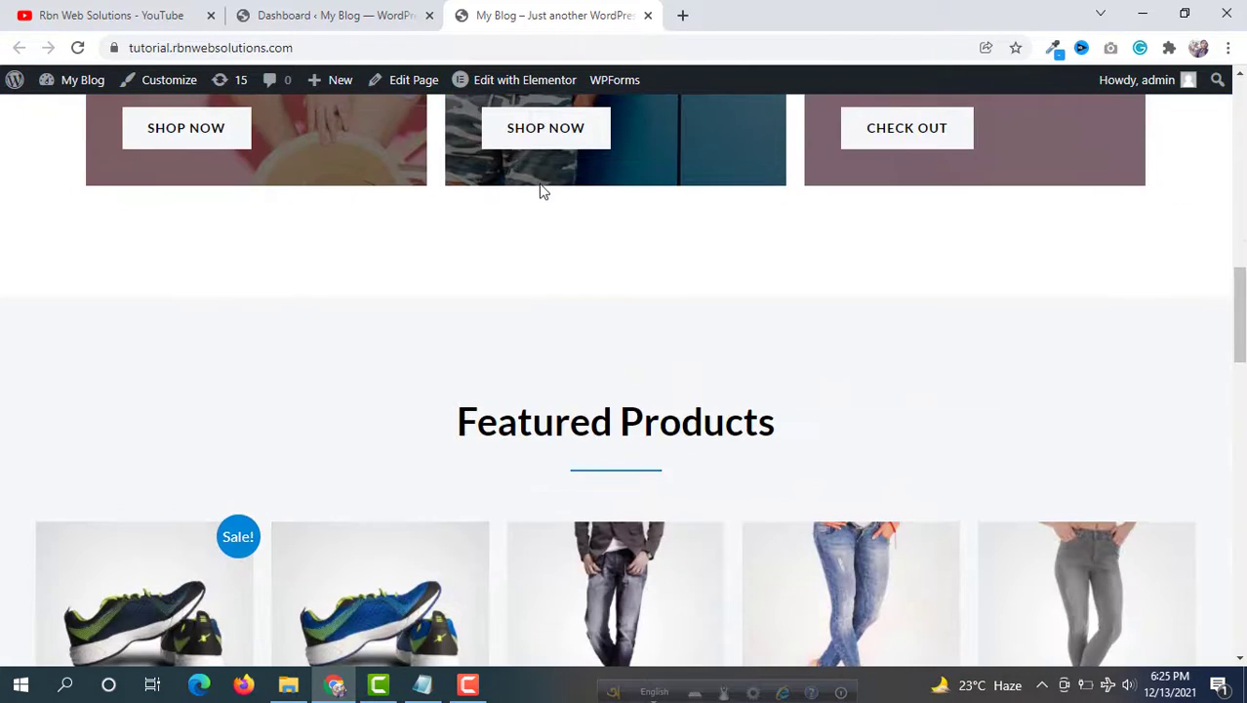
pyautogui.scroll(-2, 543, 191)
pyautogui.scroll(-2, 543, 191)
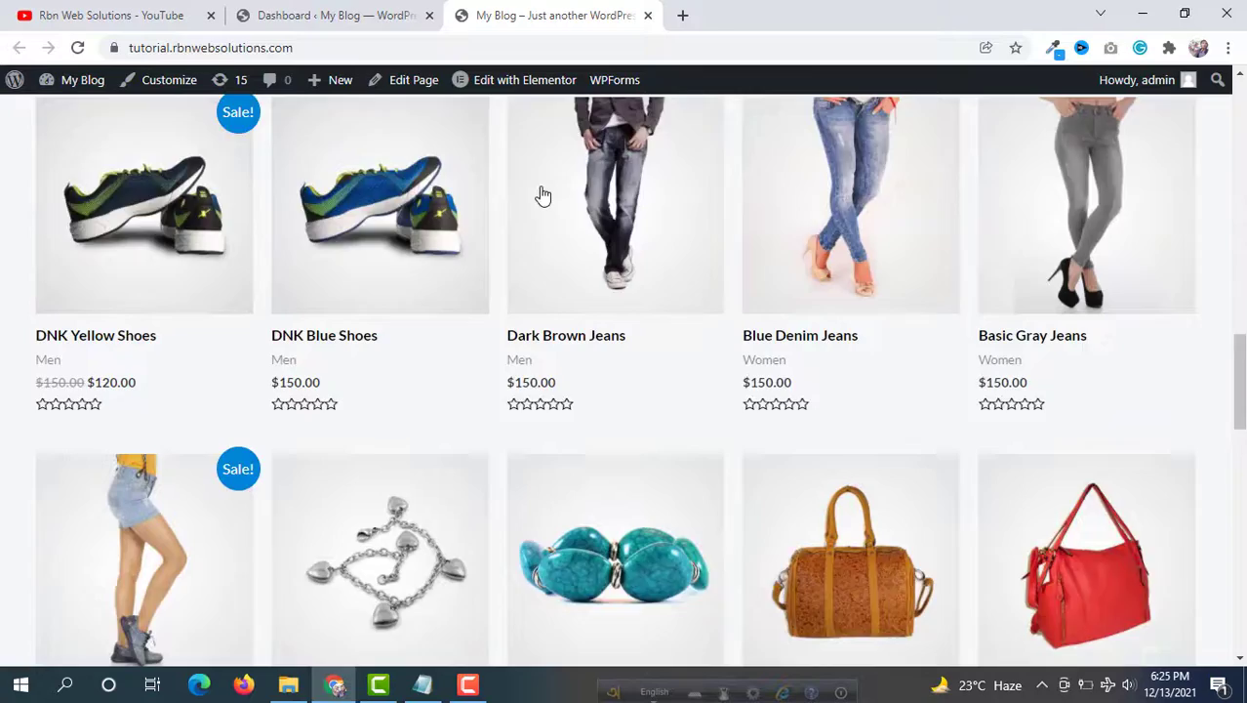
pyautogui.scroll(-3, 544, 191)
pyautogui.scroll(-3, 544, 191)
pyautogui.scroll(-3, 544, 191)
pyautogui.scroll(-1, 543, 192)
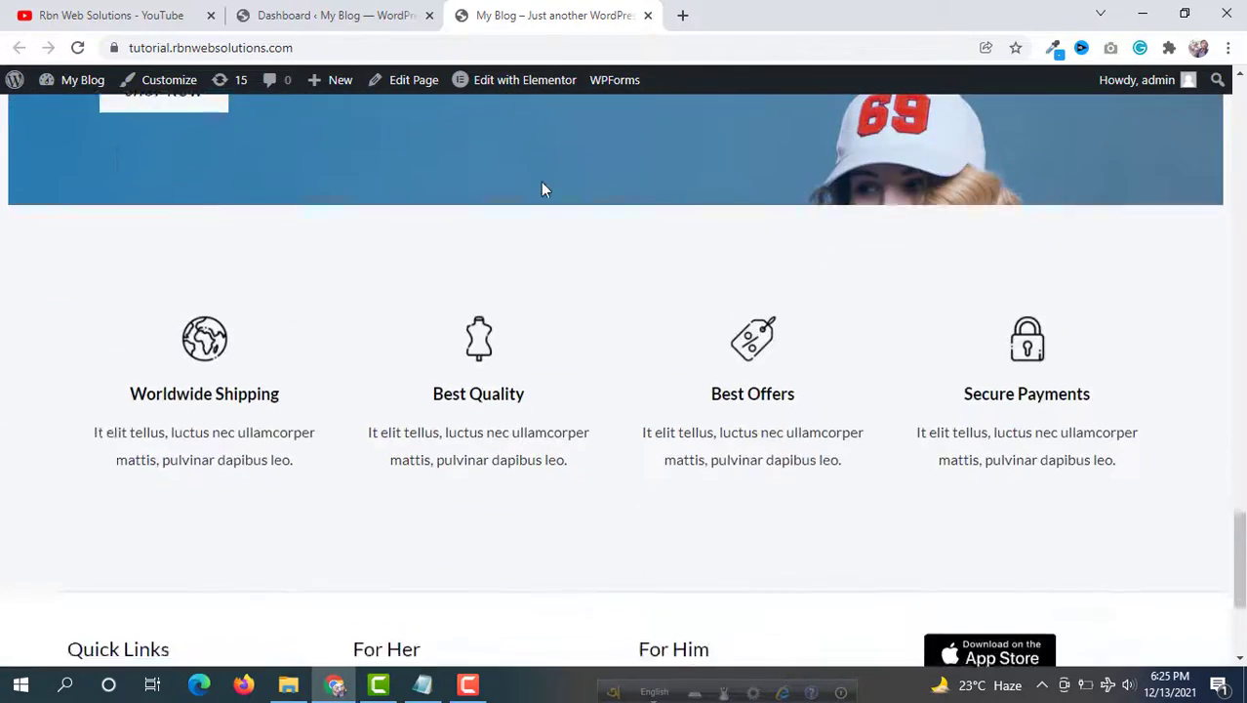
pyautogui.scroll(-3, 544, 191)
# Step: Scroll back up to review the summer-offers hero, brand logo carousel and featured products
pyautogui.scroll(5, 544, 189)
pyautogui.scroll(4, 544, 189)
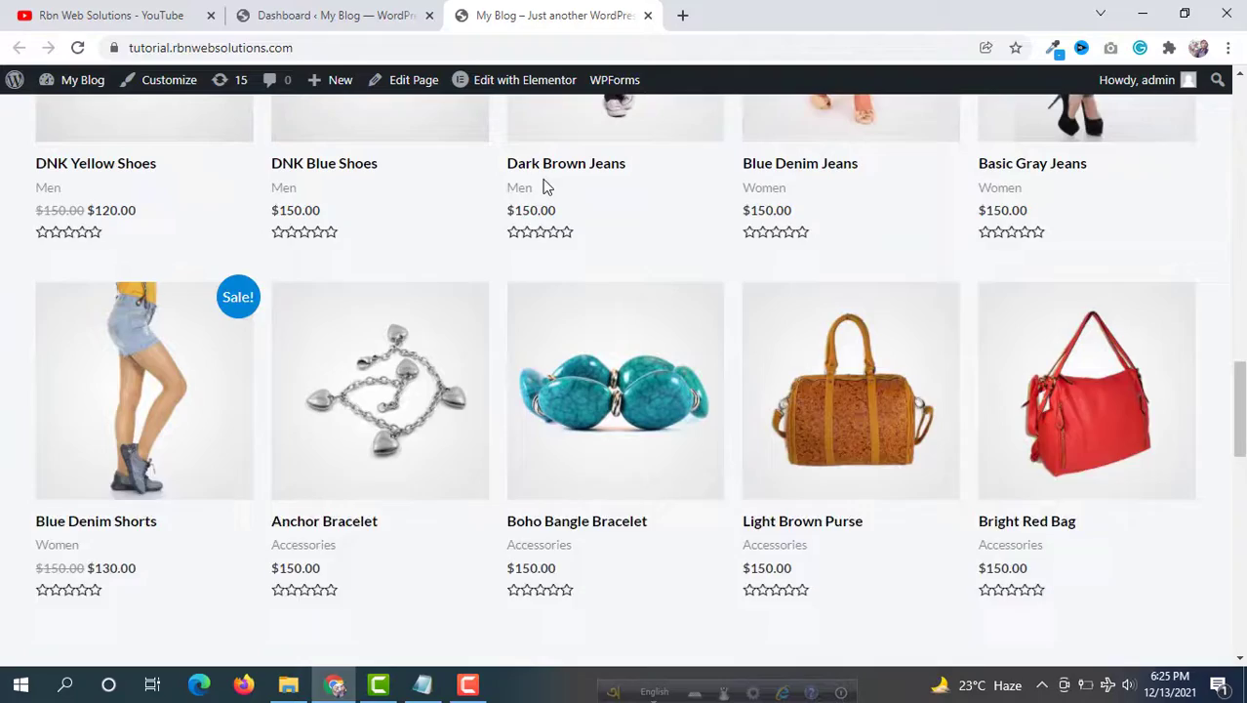
pyautogui.scroll(1, 543, 190)
pyautogui.scroll(3, 543, 189)
pyautogui.scroll(1, 545, 187)
pyautogui.scroll(4, 545, 187)
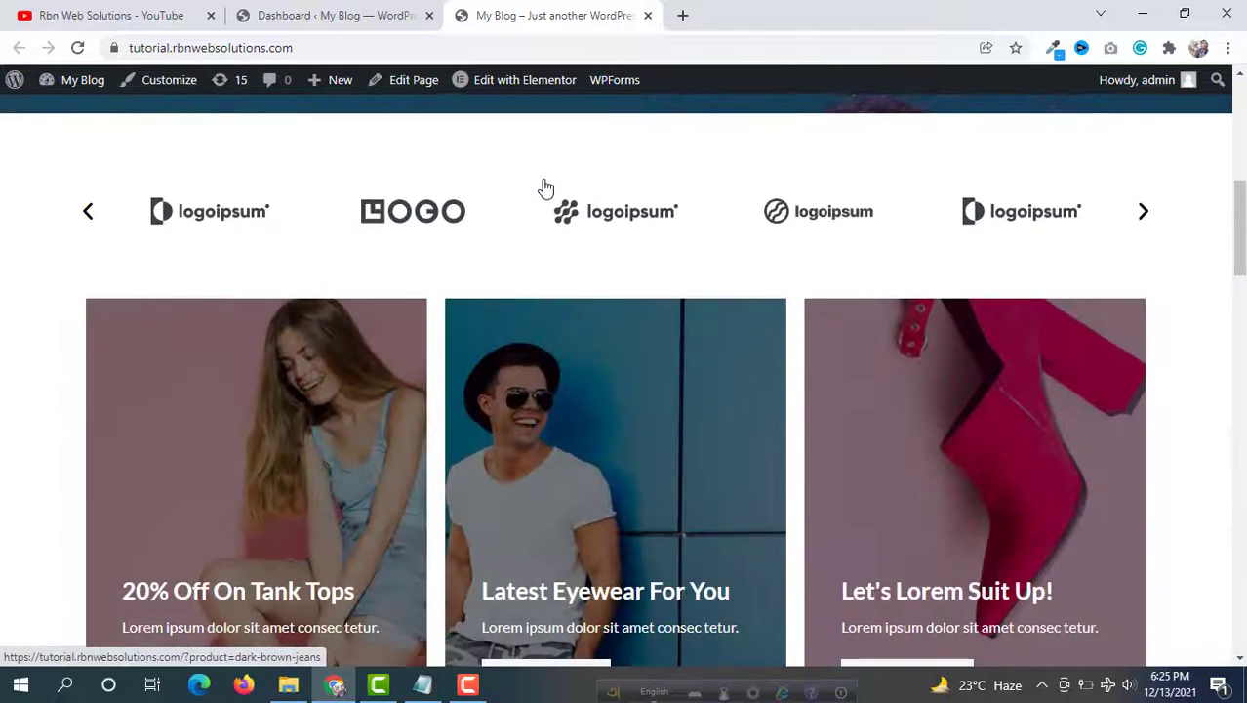
pyautogui.scroll(3, 546, 188)
pyautogui.scroll(2, 546, 187)
pyautogui.scroll(1, 544, 186)
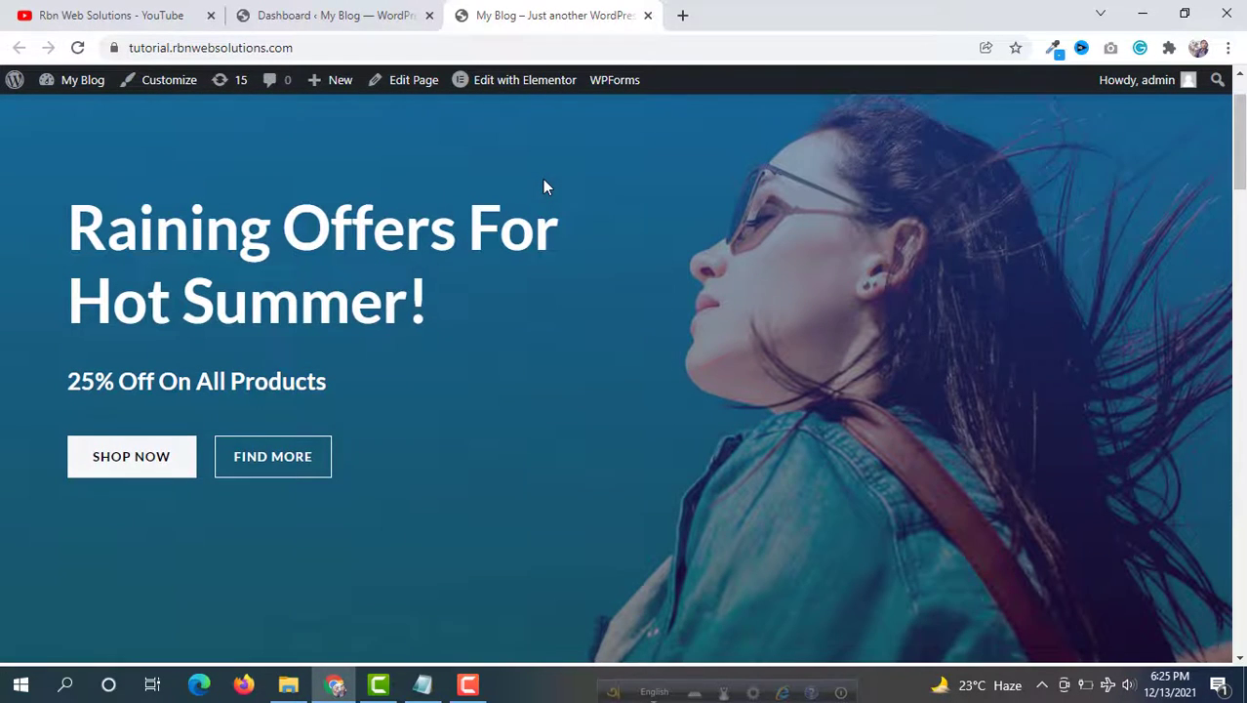
pyautogui.scroll(1, 547, 215)
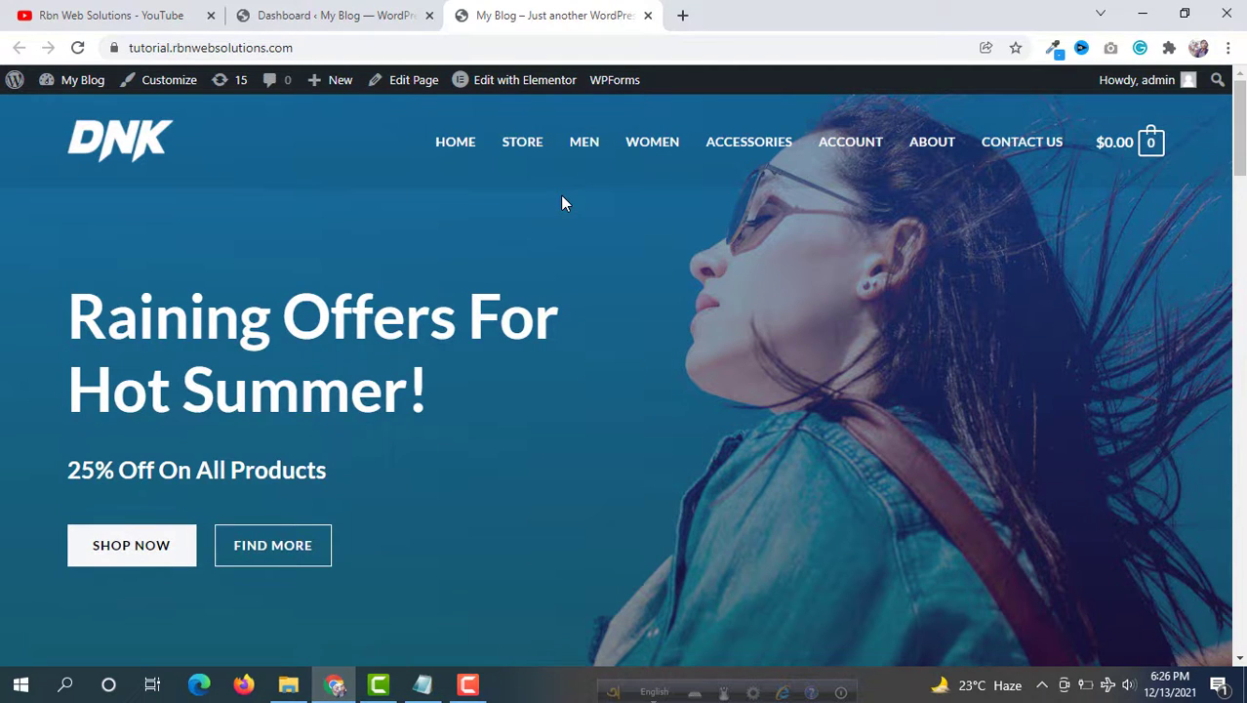
pyautogui.scroll(-3, 629, 195)
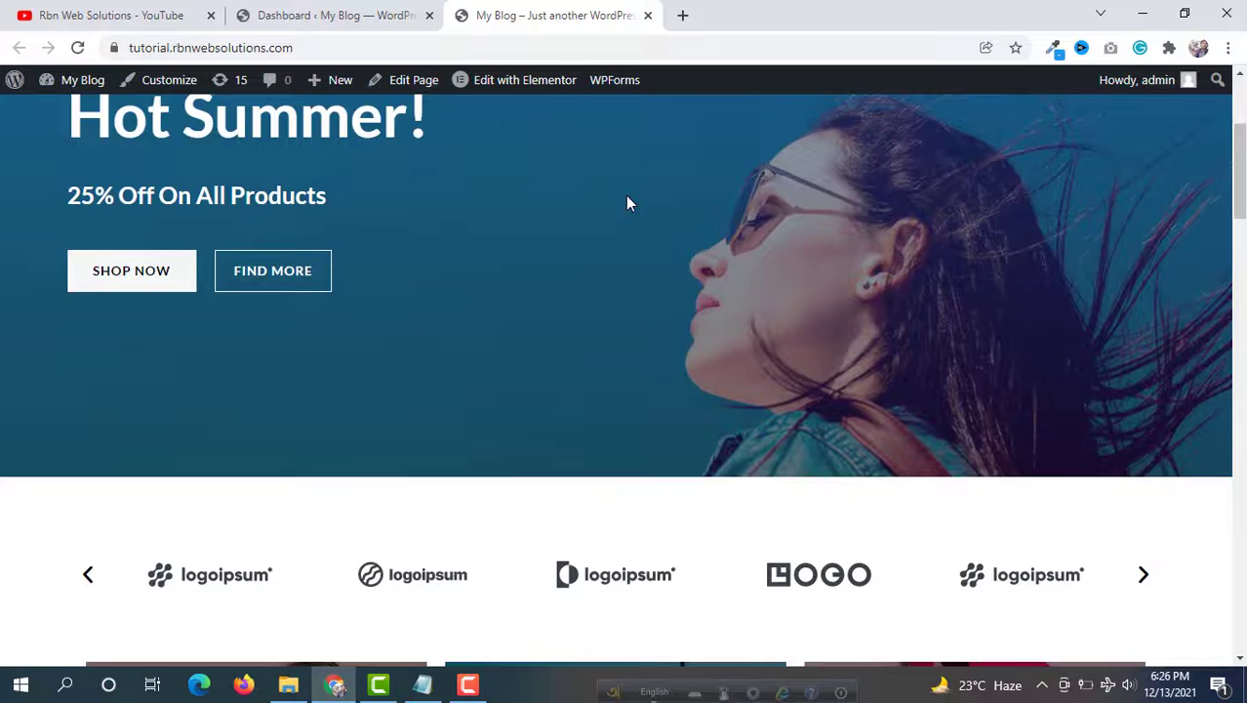
pyautogui.scroll(-3, 491, 192)
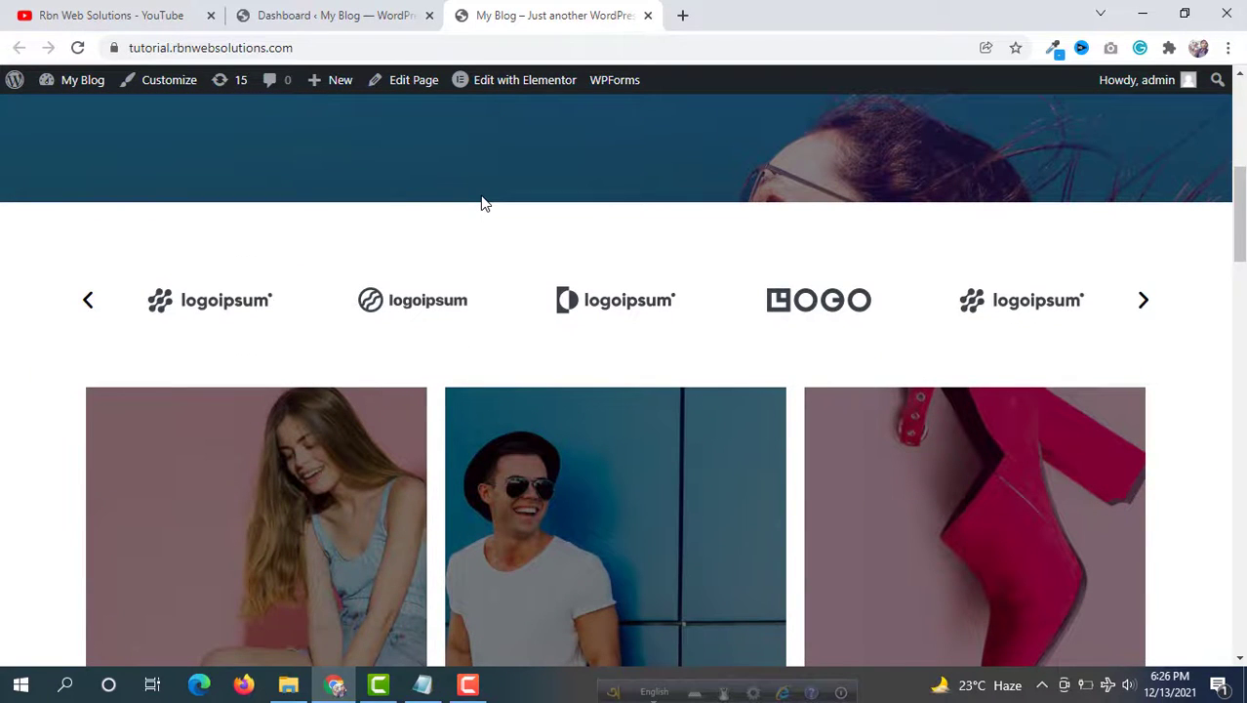